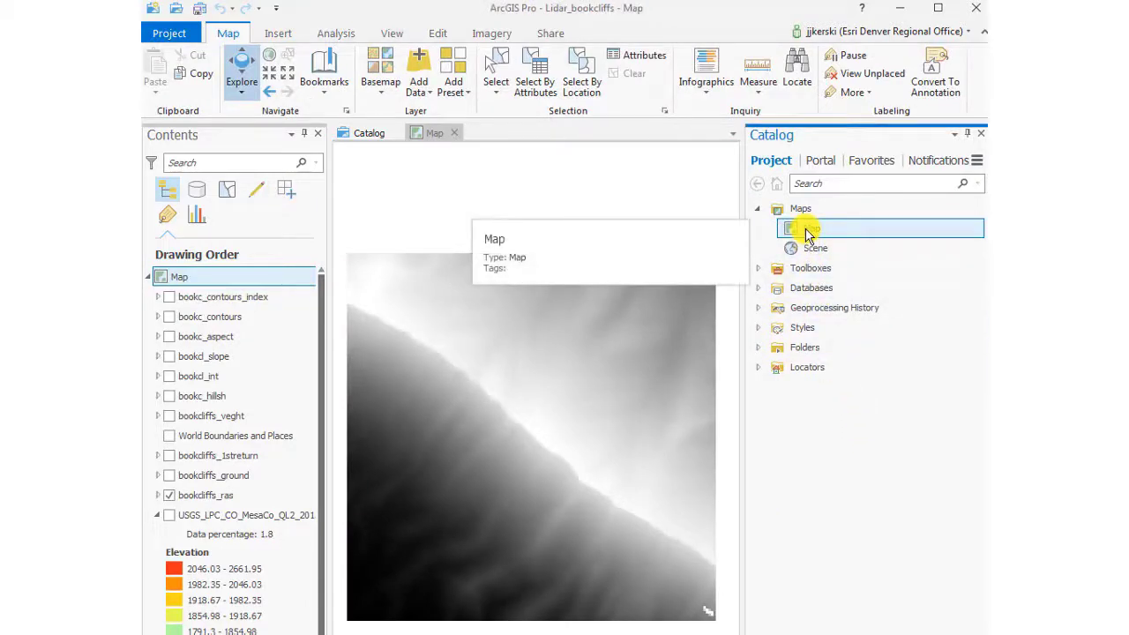
Convert the 2D Map into a 3D scene, Map_3D, then pan and tilt it into perspective
right_click(808, 234)
left_click(842, 289)
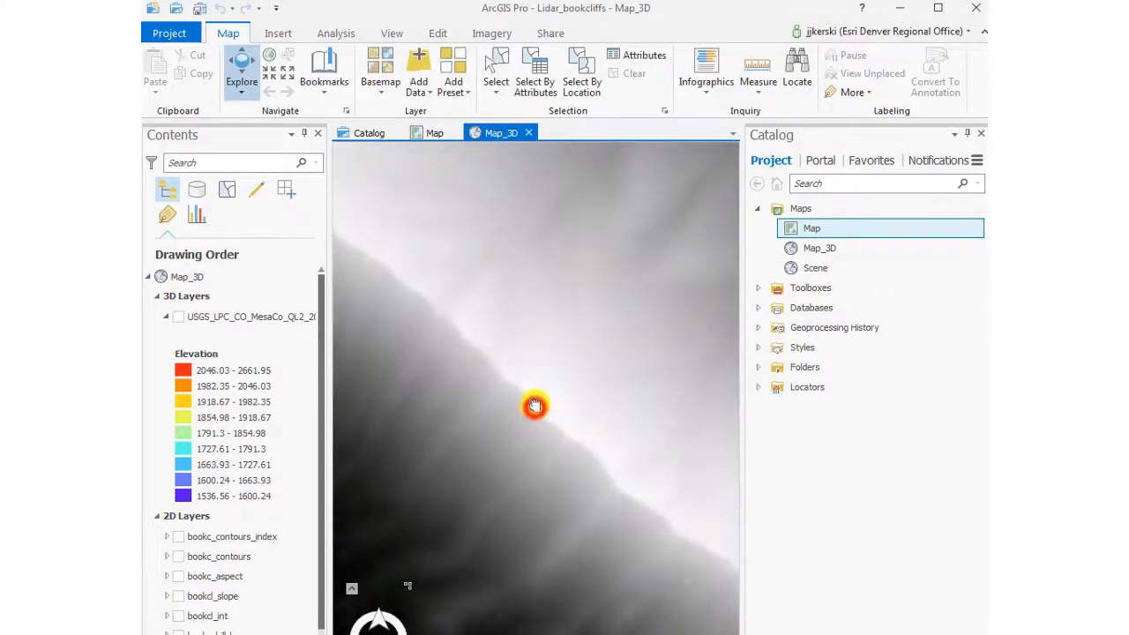
left_click_drag(535, 406, 537, 390)
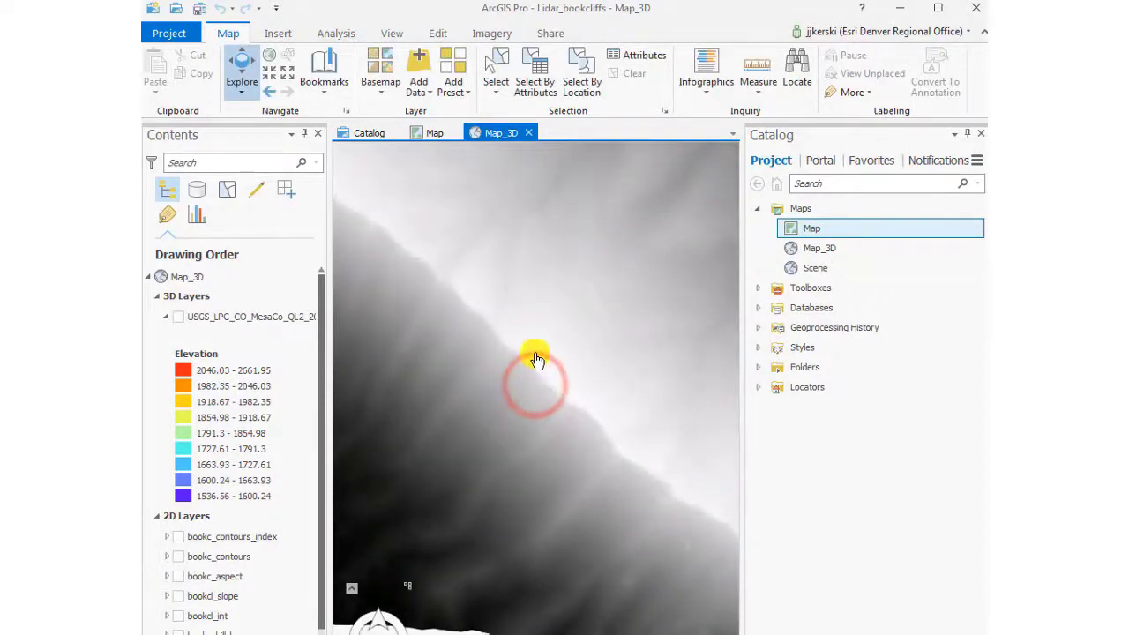
mouse_move(377, 609)
left_mouse_down()
mouse_move(379, 584)
mouse_move(394, 587)
mouse_move(403, 618)
mouse_move(458, 617)
left_mouse_up()
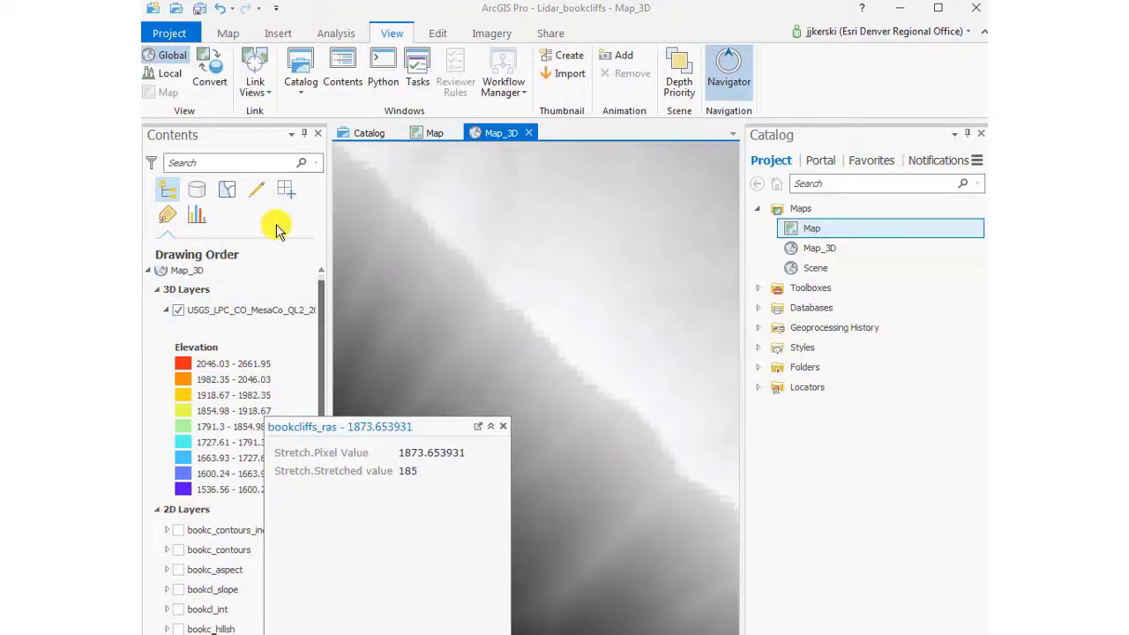
Link the map and scene views by Center And Scale and close the pixel-value pop-up
left_click(253, 92)
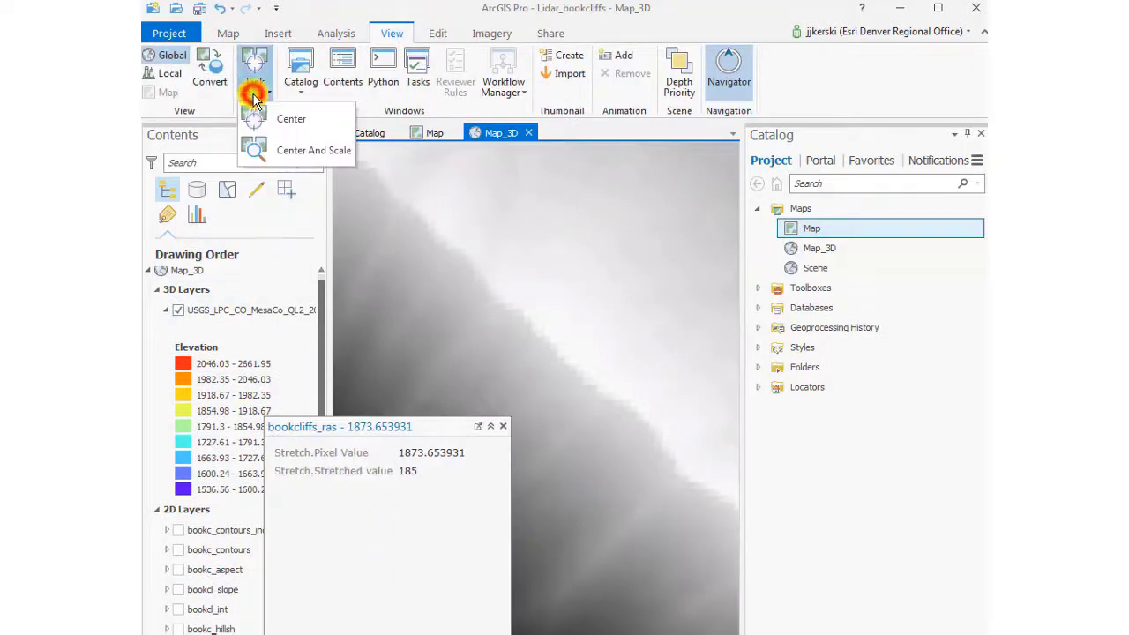
left_click(291, 150)
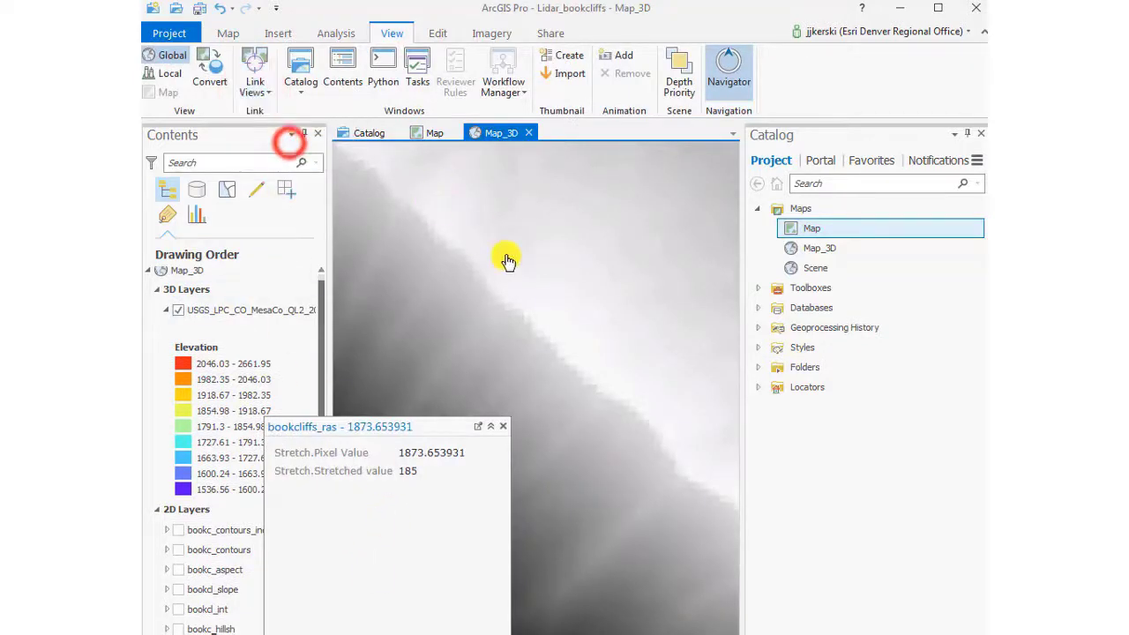
left_click(503, 429)
Drape bookc_contours_index over the 3D terrain and tilt the scene lower
left_click(434, 132)
left_click(491, 132)
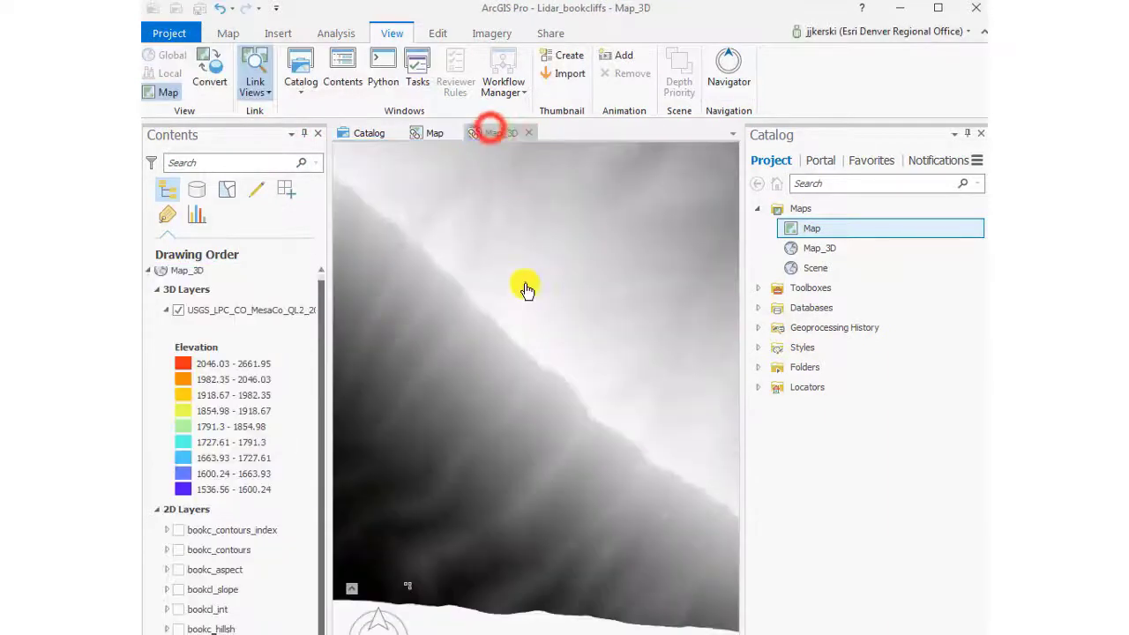
left_click(519, 322)
left_click_drag(519, 359, 517, 491)
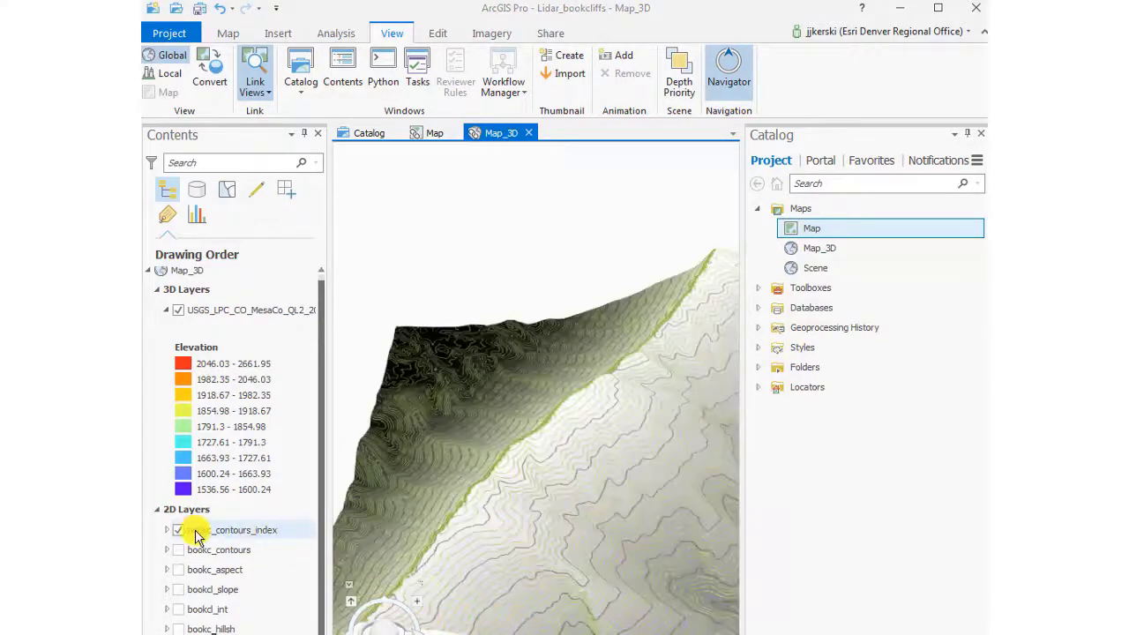
Turn on bookc_contours and bookc_aspect, then pan and zoom out to the surrounding imagery
left_click(179, 552)
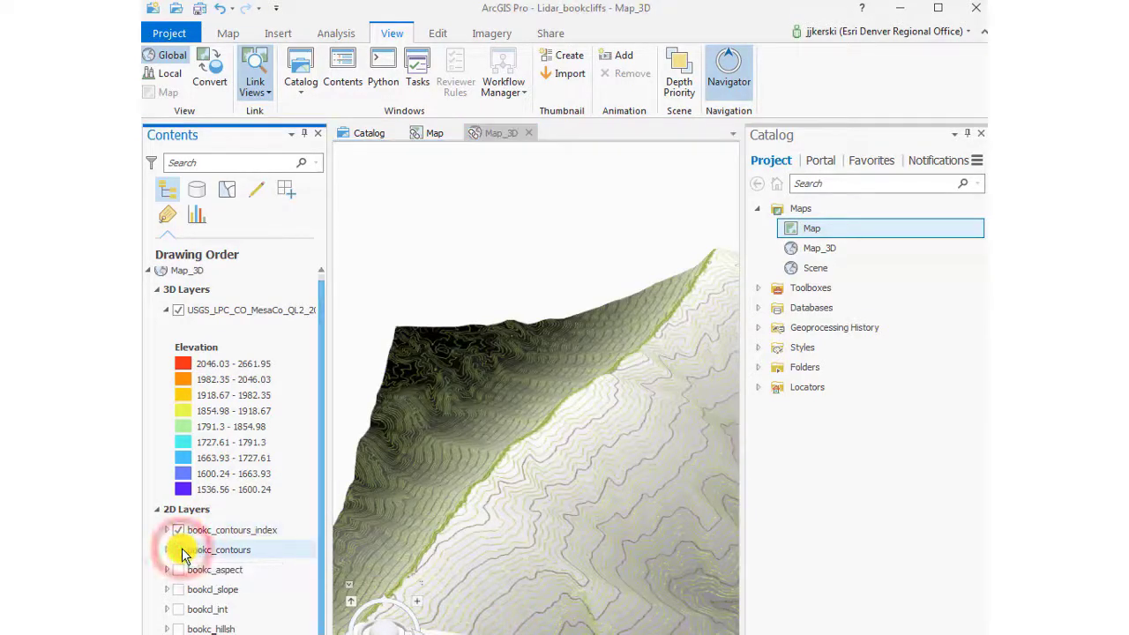
left_click(179, 570)
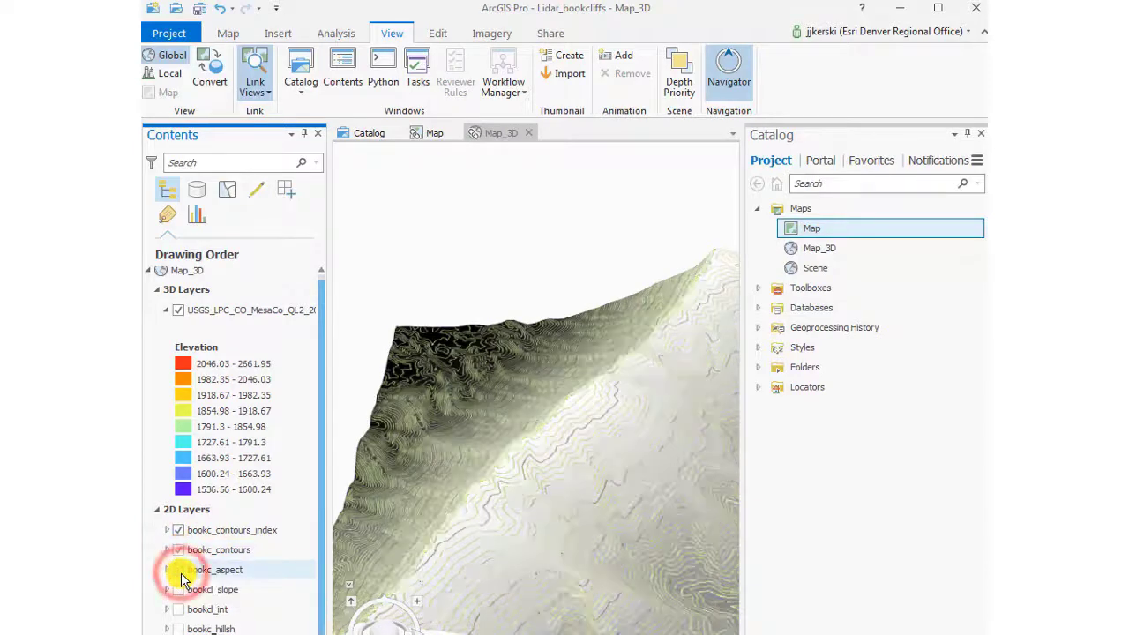
mouse_move(444, 512)
left_mouse_down()
mouse_move(357, 537)
mouse_move(369, 525)
mouse_move(322, 624)
left_mouse_up()
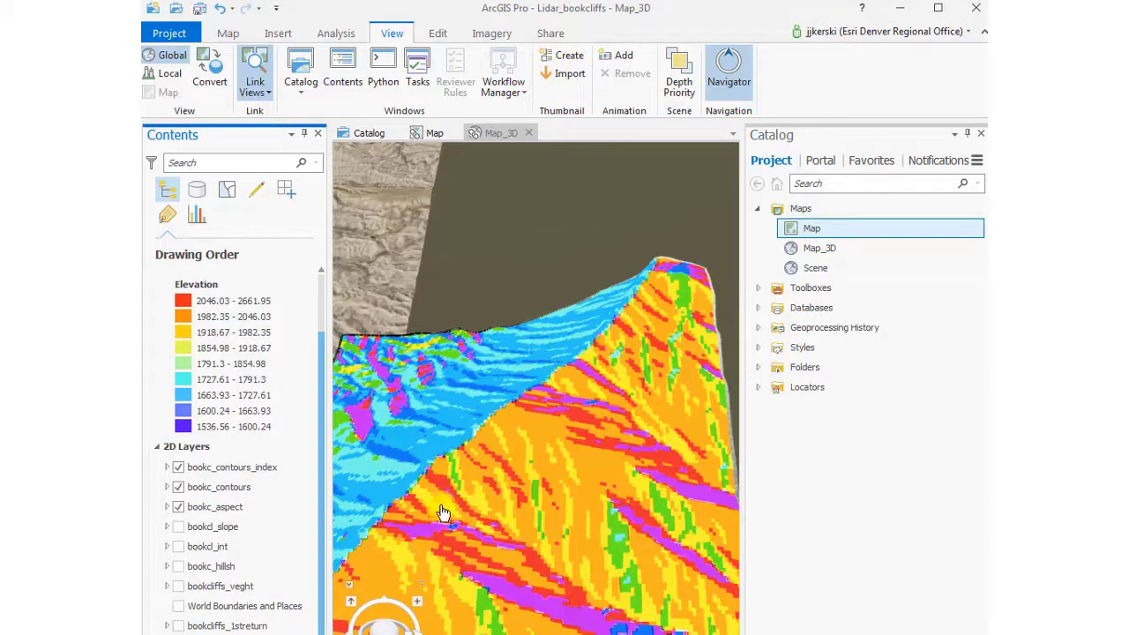
left_click_drag(442, 513, 549, 462)
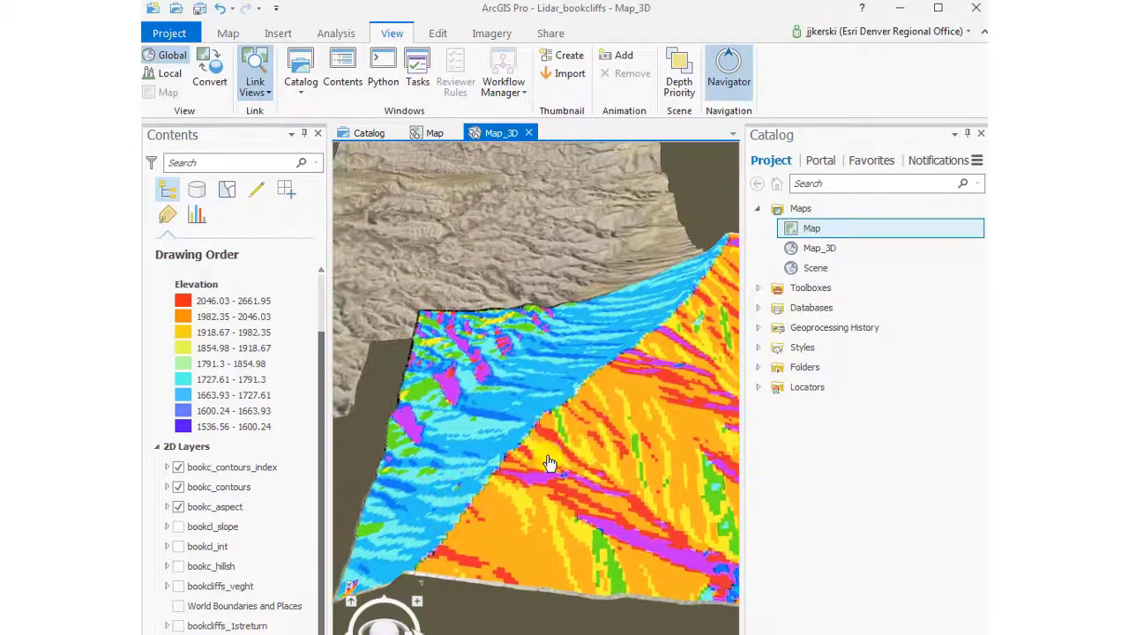
scroll(548, 462, "down", 1)
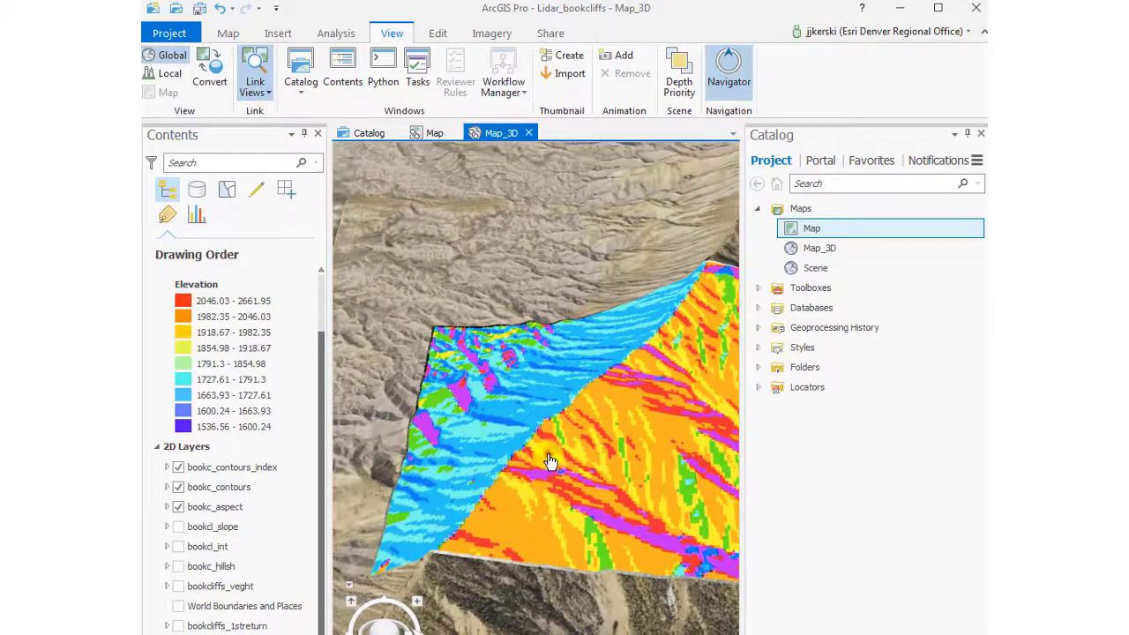
scroll(549, 462, "down", 1)
scroll(508, 457, "down", 1)
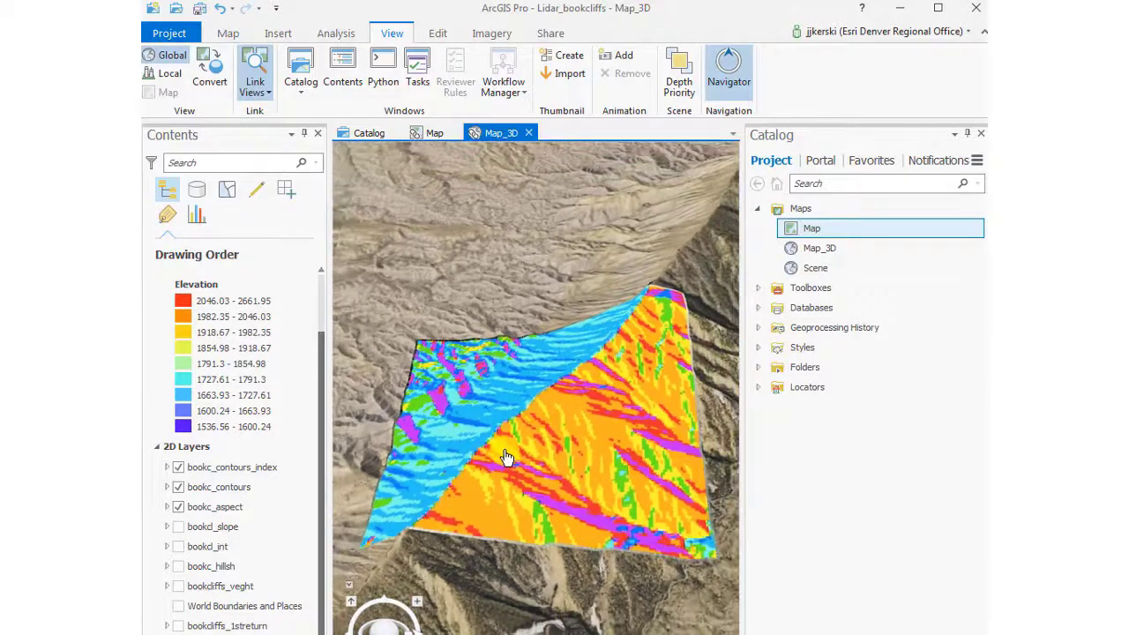
Hide bookc_aspect and briefly preview the bookcl_slope layer
left_click(177, 530)
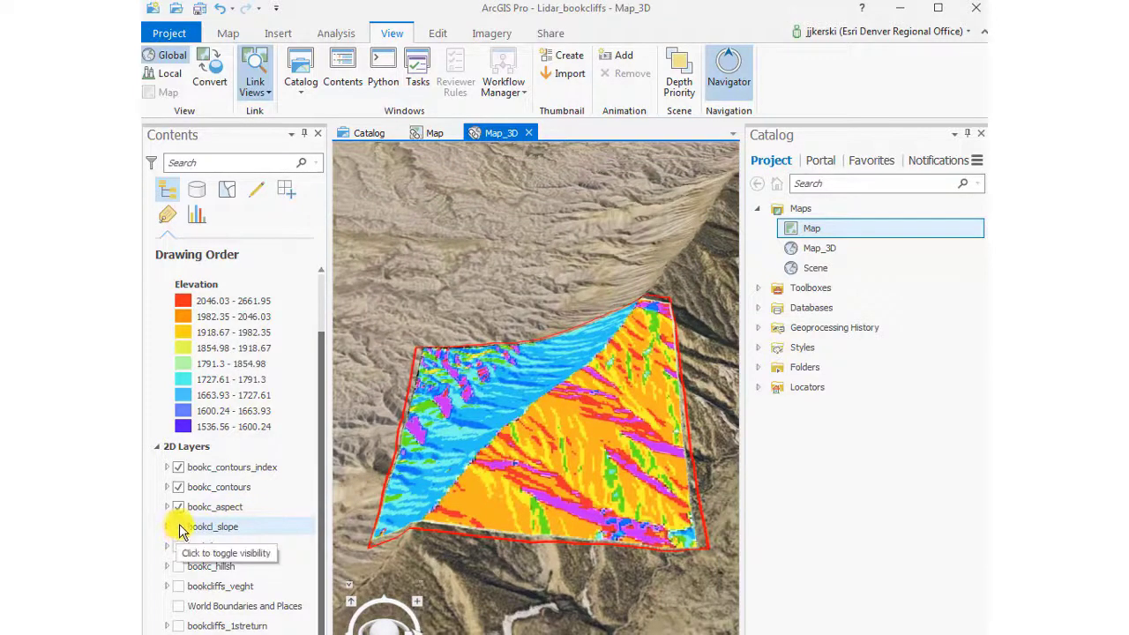
left_click(179, 508)
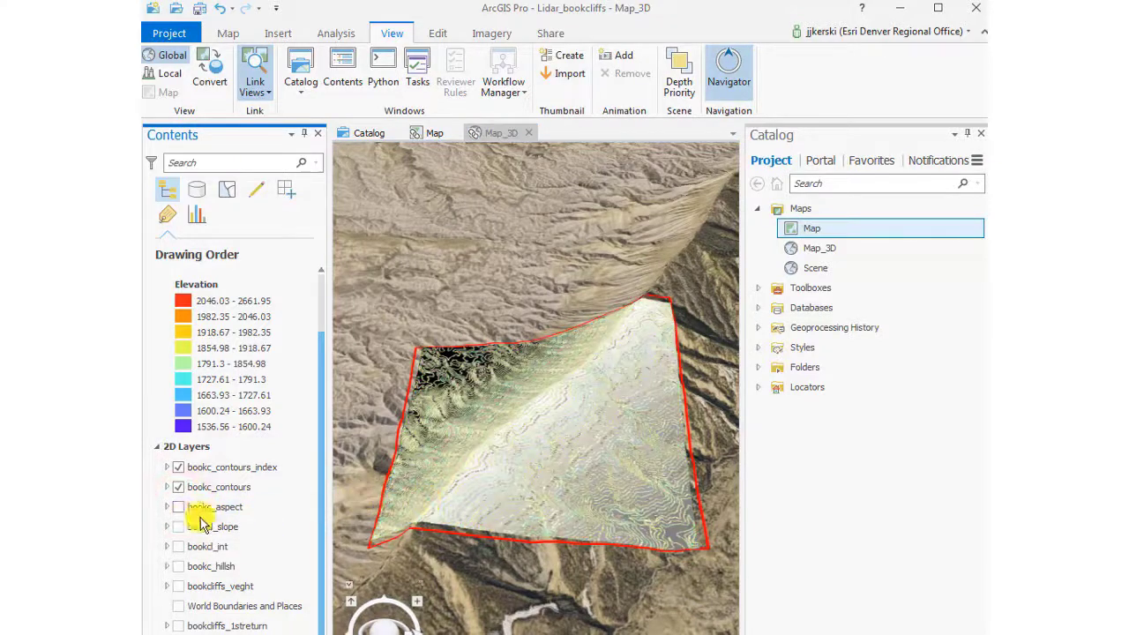
left_click(177, 528)
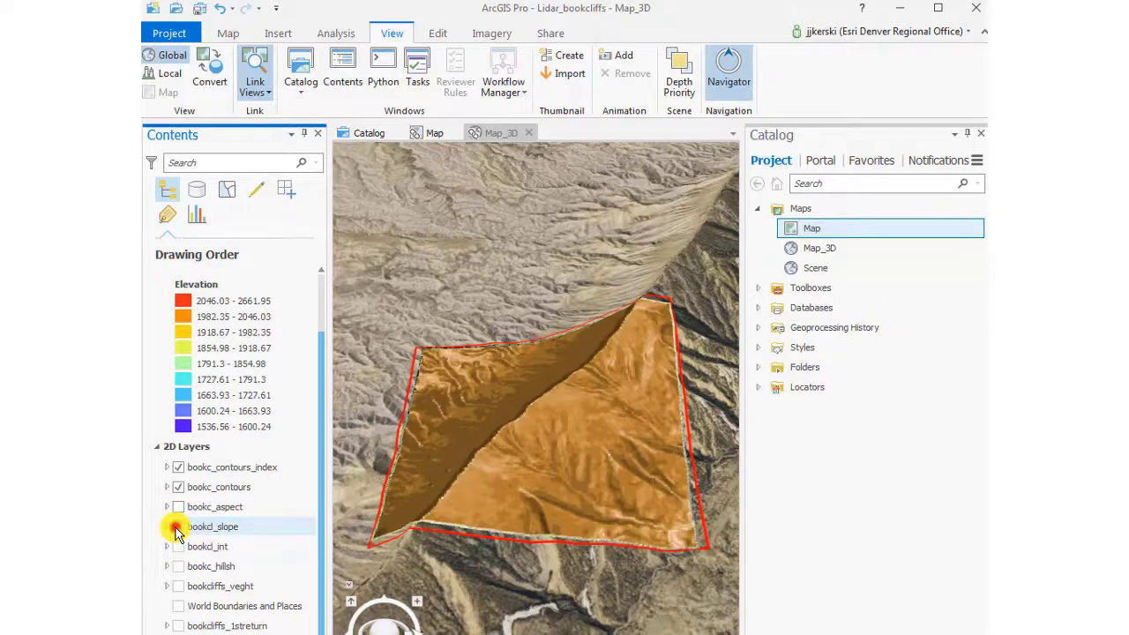
left_click(176, 529)
Preview the bookc_hillsh and bookcliffs_veght layers, leaving both hidden
left_click(179, 568)
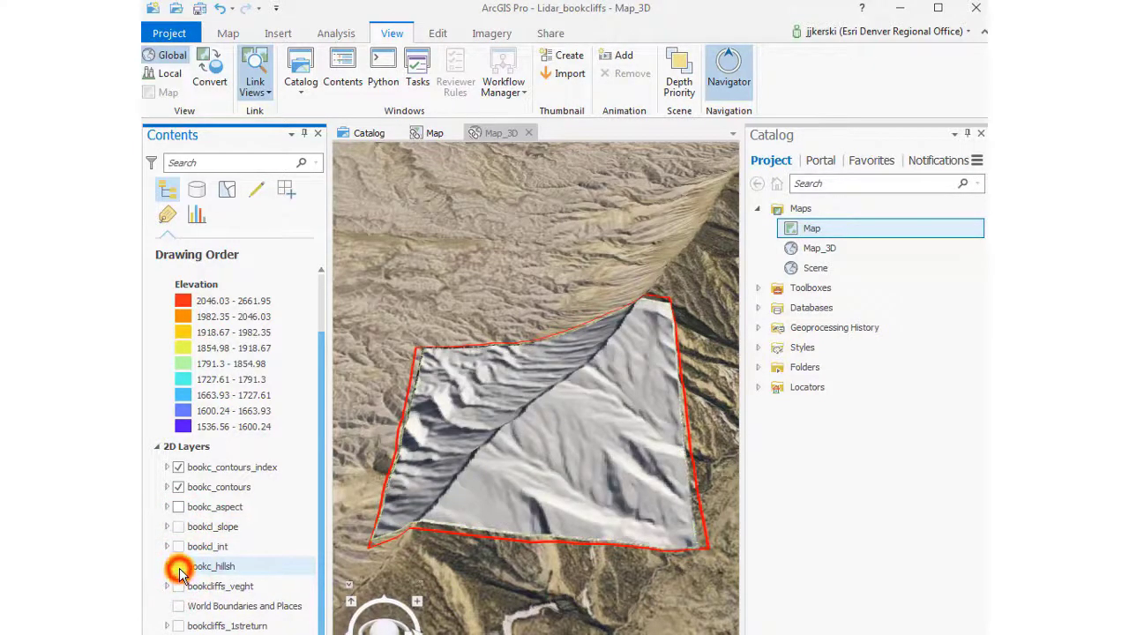
left_click(178, 567)
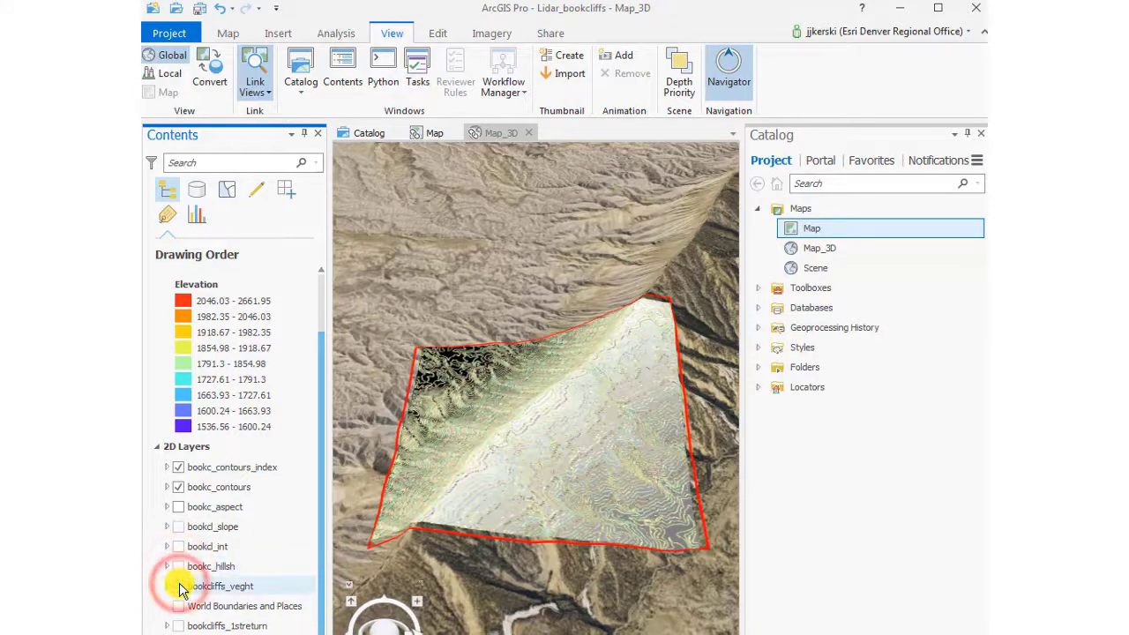
left_click(179, 587)
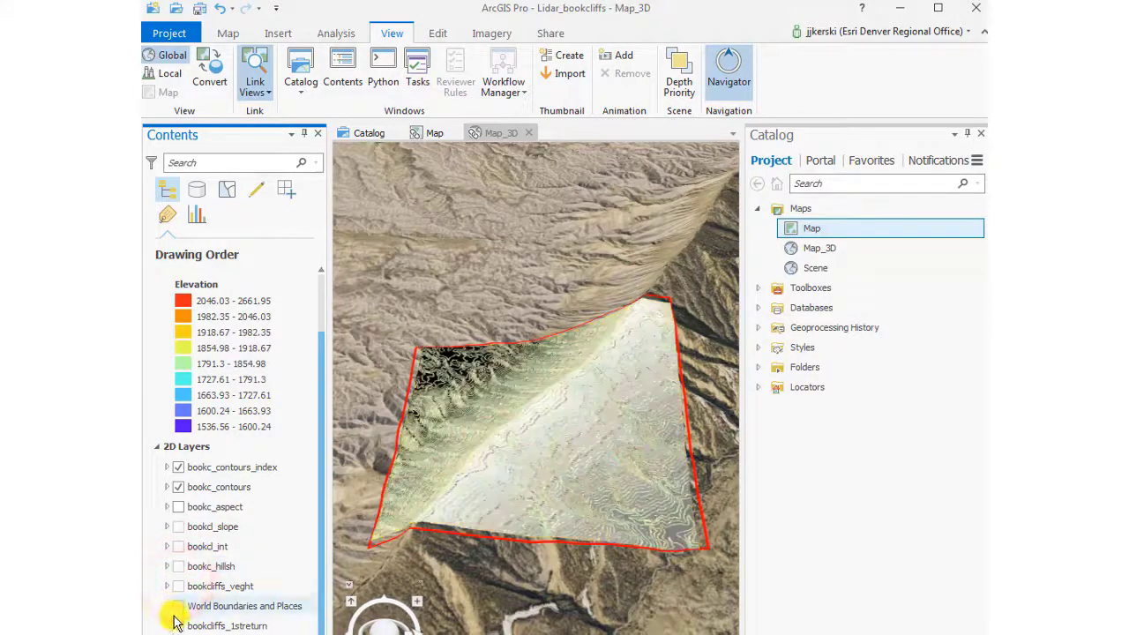
left_click(178, 626)
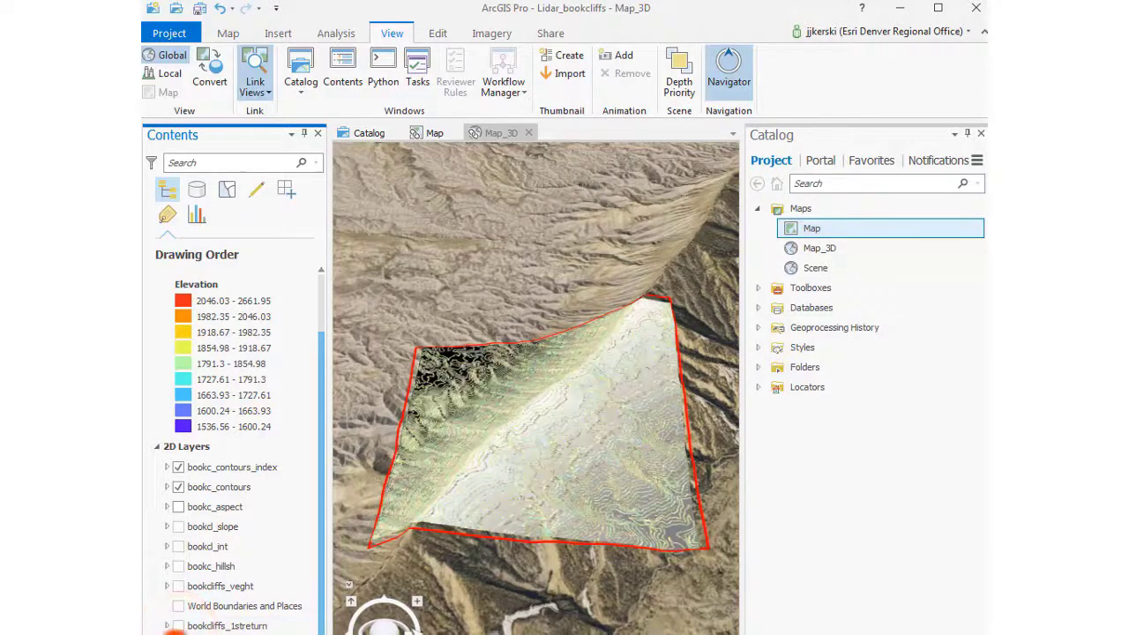
Zoom out and pan past the lidar footprint, then tilt toward the Book Cliffs horizon
scroll(500, 522, "down", 3)
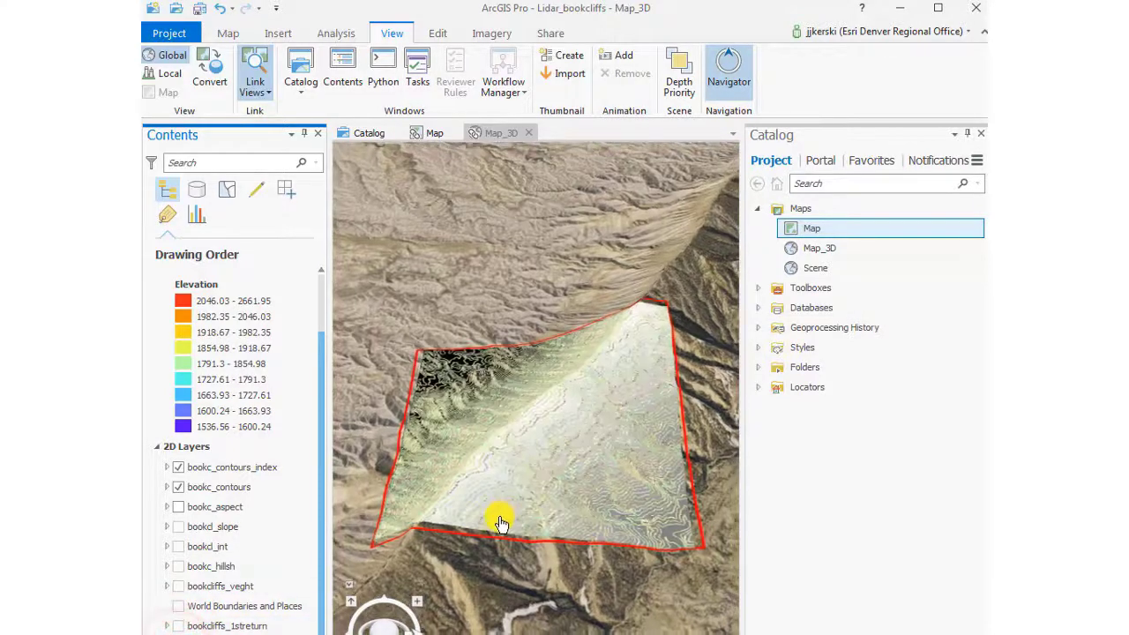
mouse_move(461, 558)
left_mouse_down()
mouse_move(496, 535)
mouse_move(549, 433)
left_mouse_up()
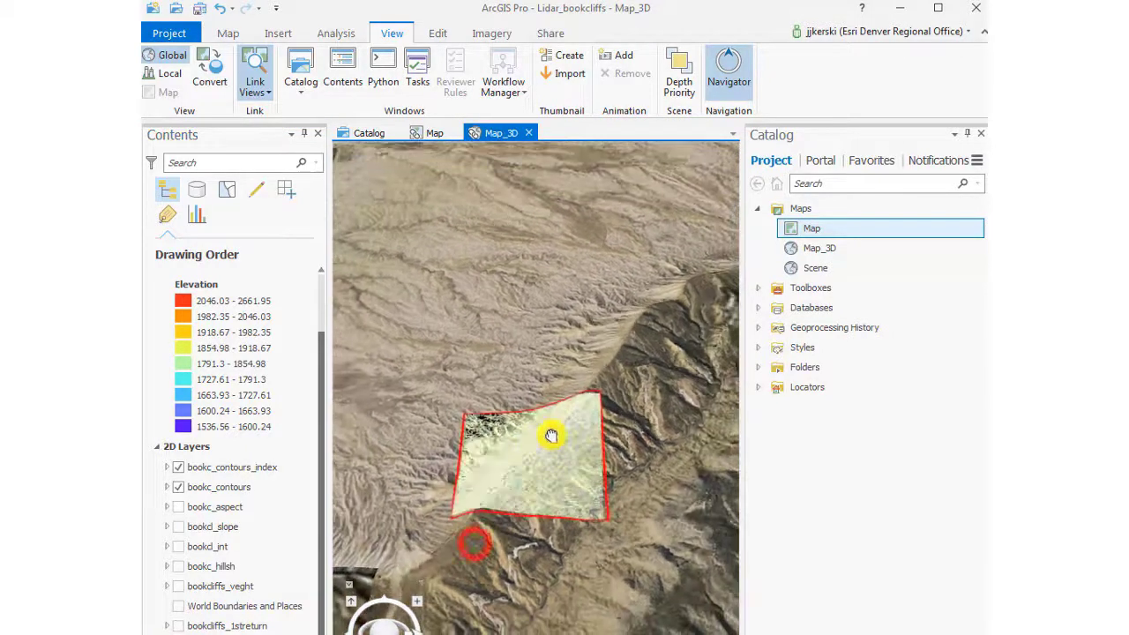
left_click_drag(518, 496, 521, 479)
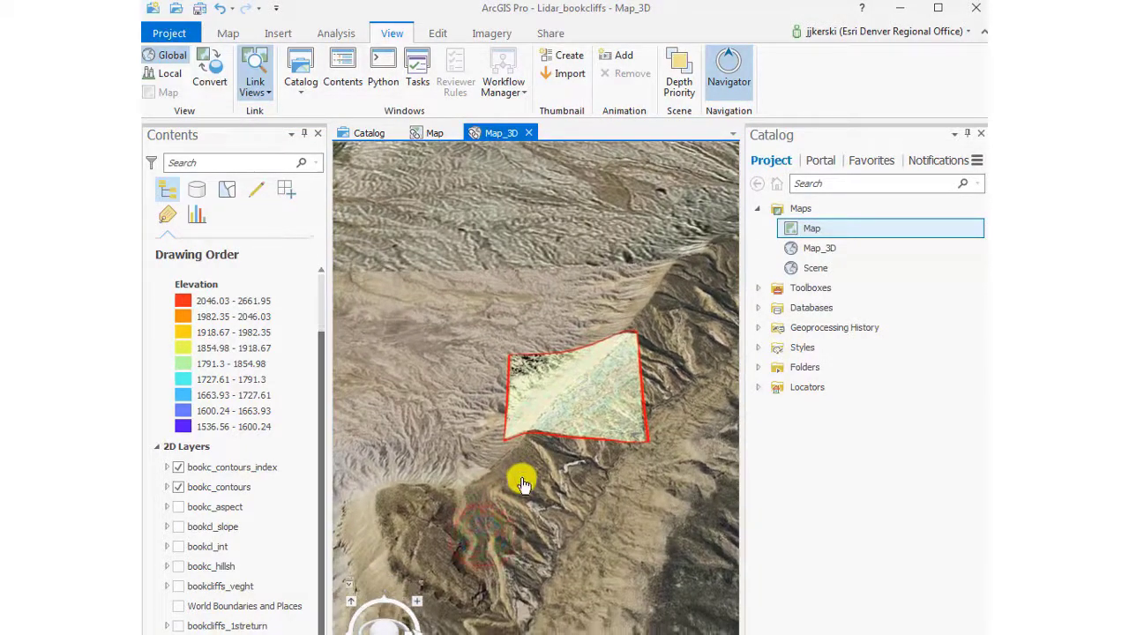
scroll(524, 483, "down", 2)
scroll(523, 484, "down", 2)
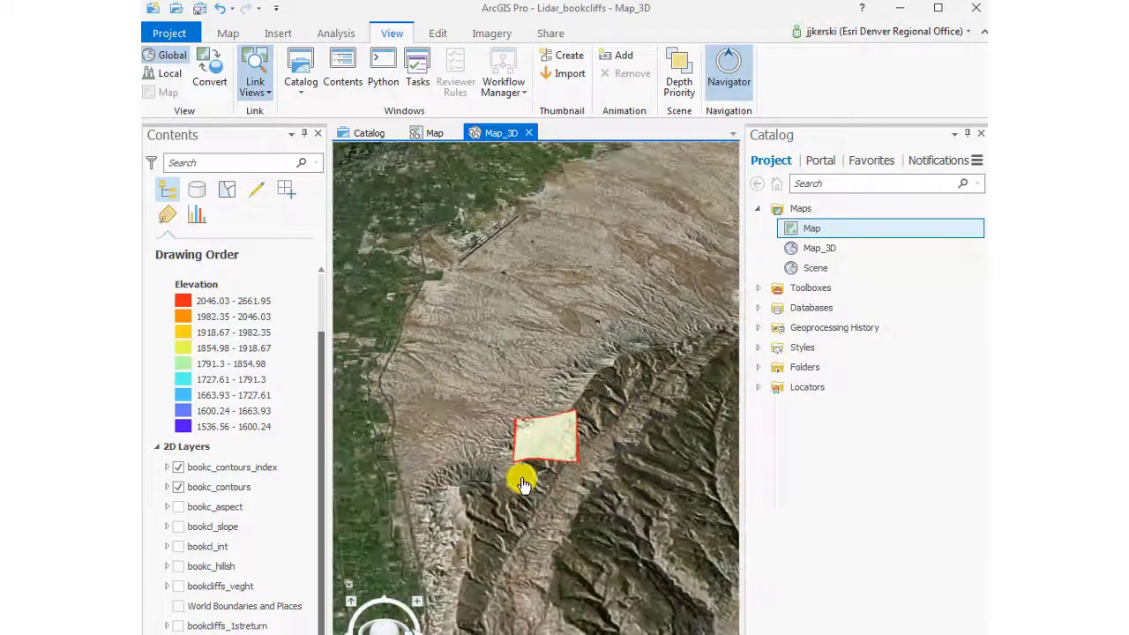
scroll(520, 480, "down", 2)
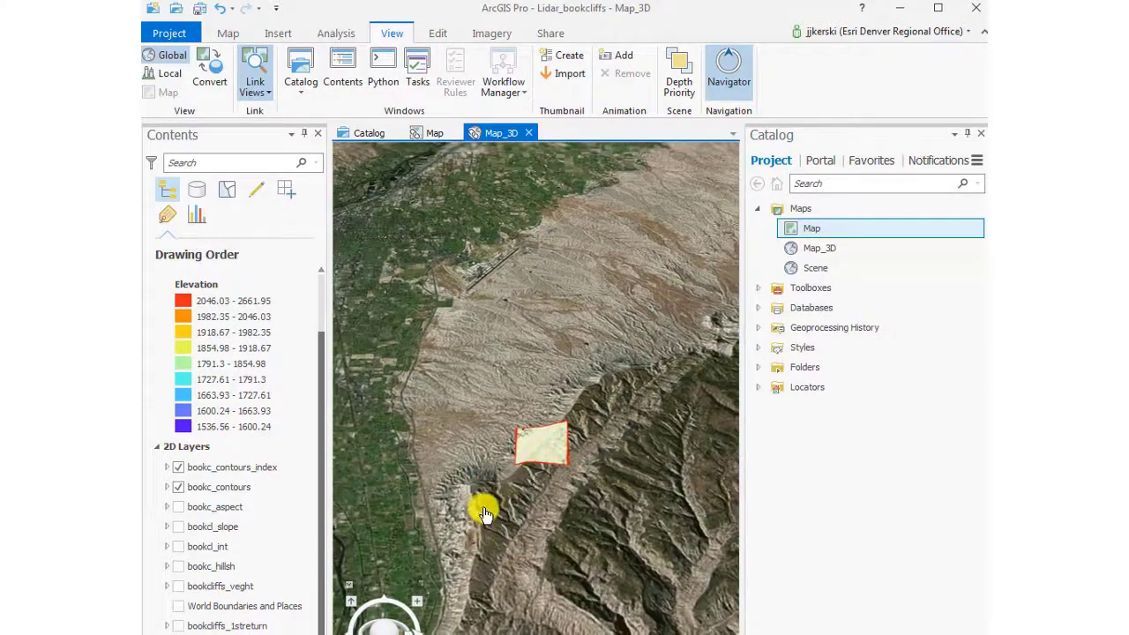
left_click_drag(484, 514, 528, 536)
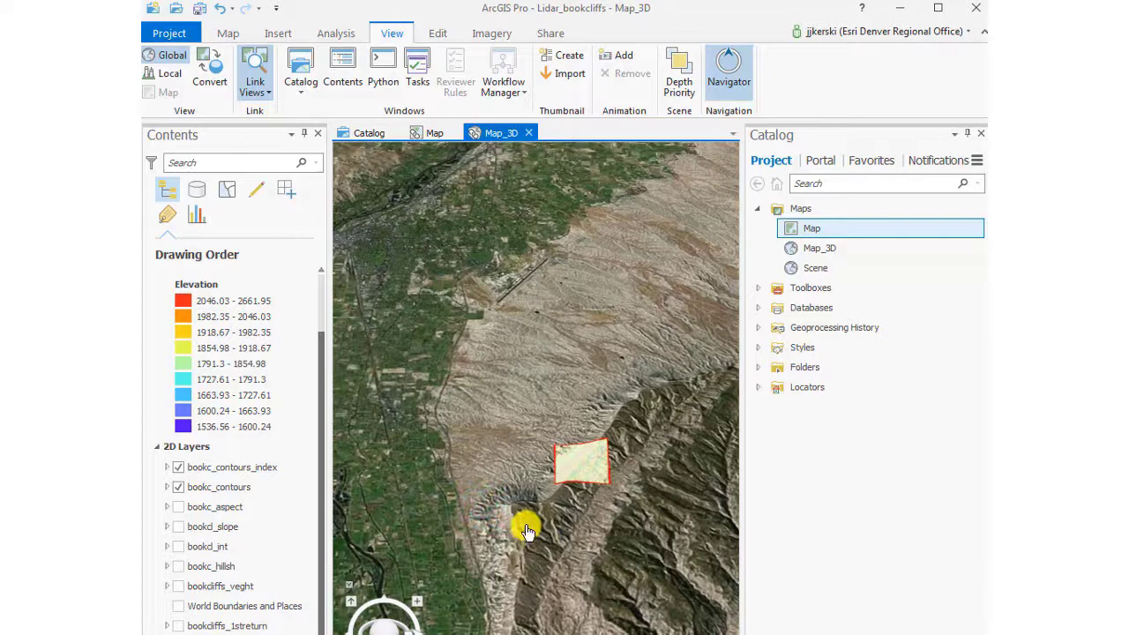
left_click_drag(381, 626, 388, 575)
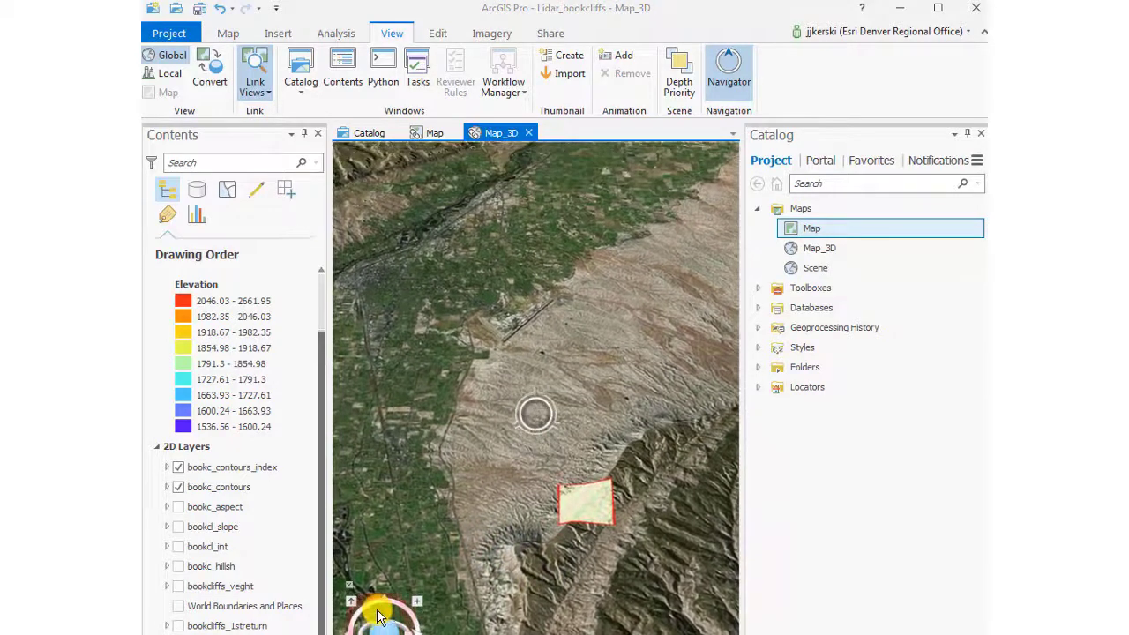
mouse_move(389, 575)
middle_mouse_down()
mouse_move(414, 510)
mouse_move(497, 512)
mouse_move(554, 553)
middle_mouse_up()
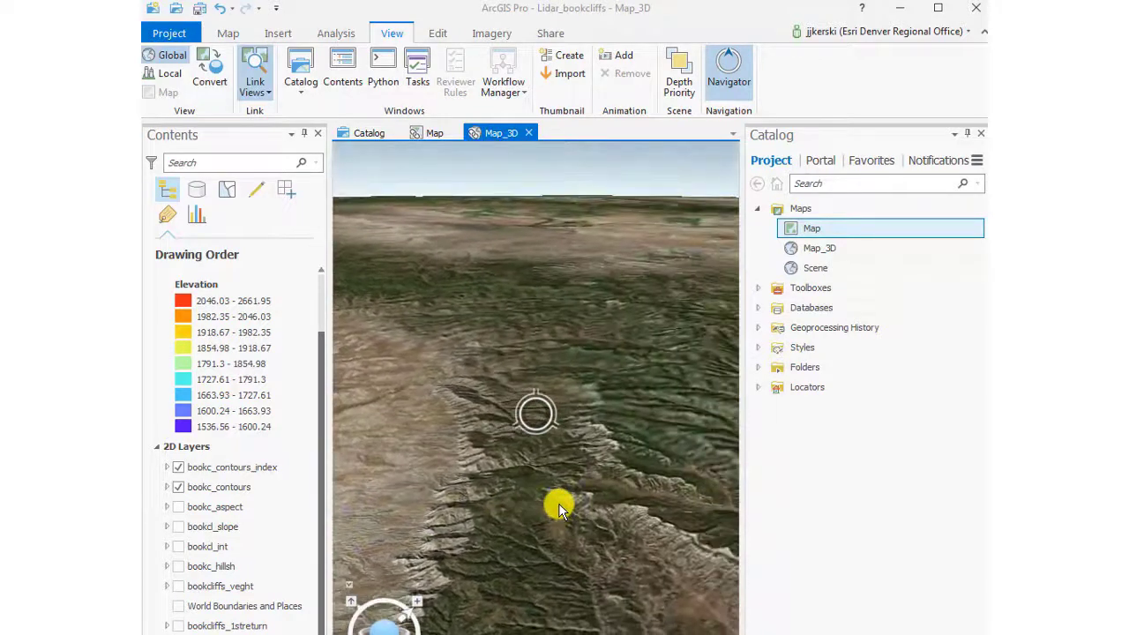
Zoom the scene to the bookc_contours_index layer extent, then zoom out
right_click(203, 467)
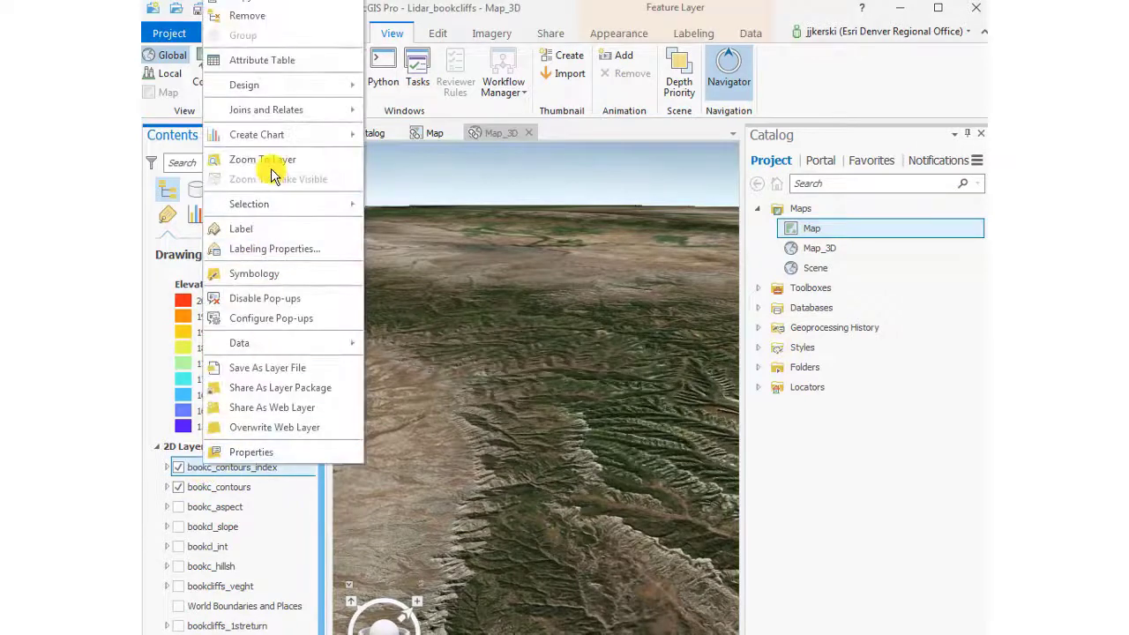
left_click(270, 160)
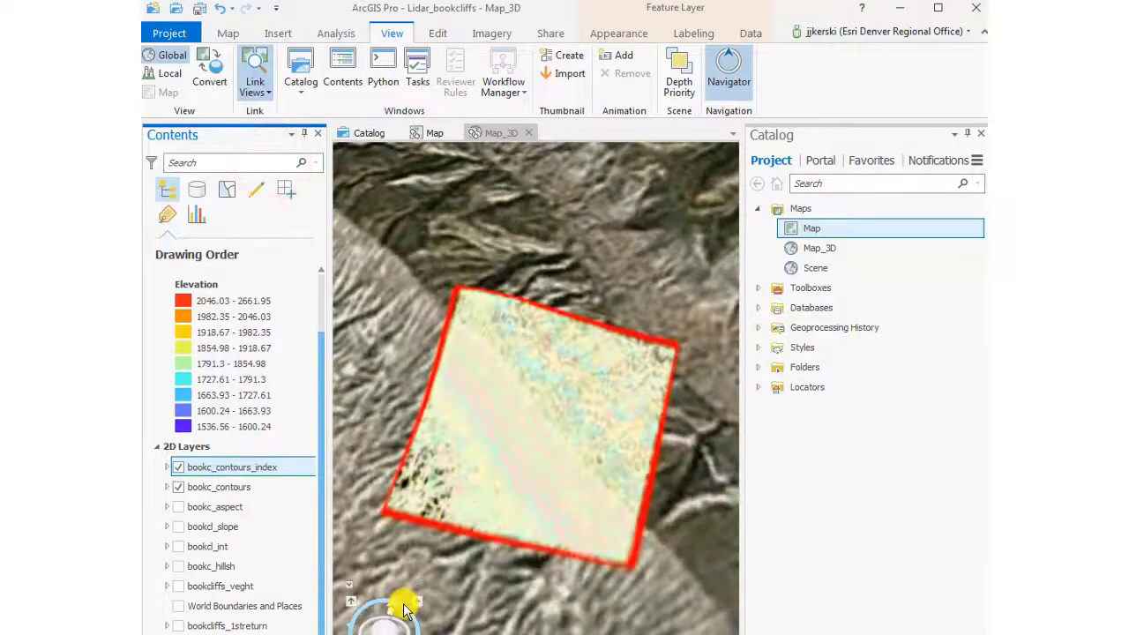
left_click_drag(392, 627, 379, 613)
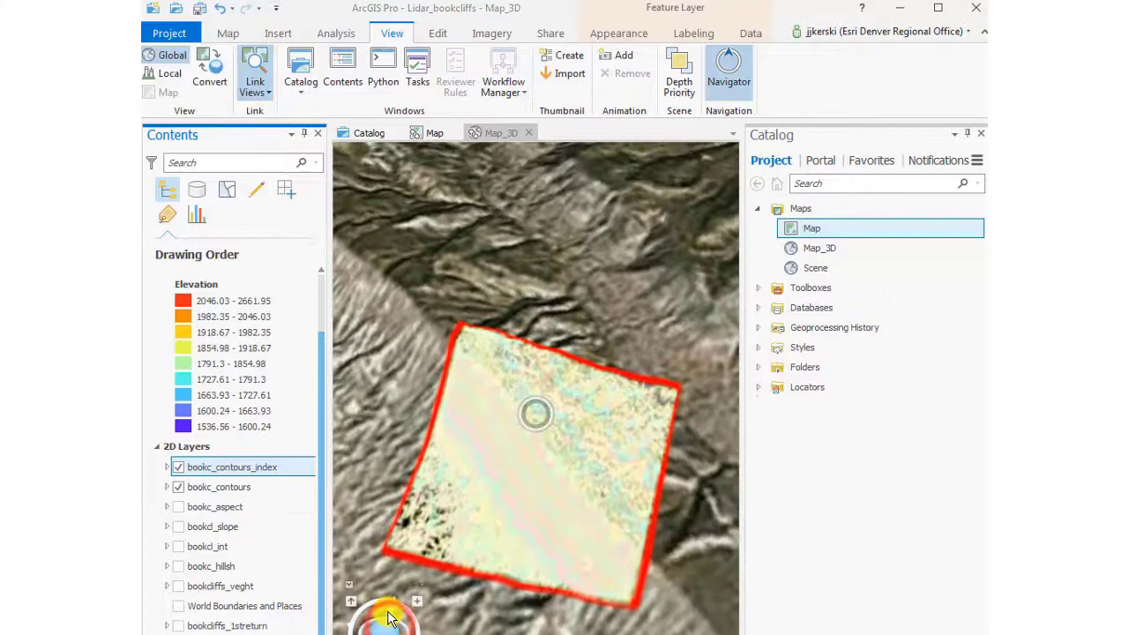
scroll(526, 552, "up", 10)
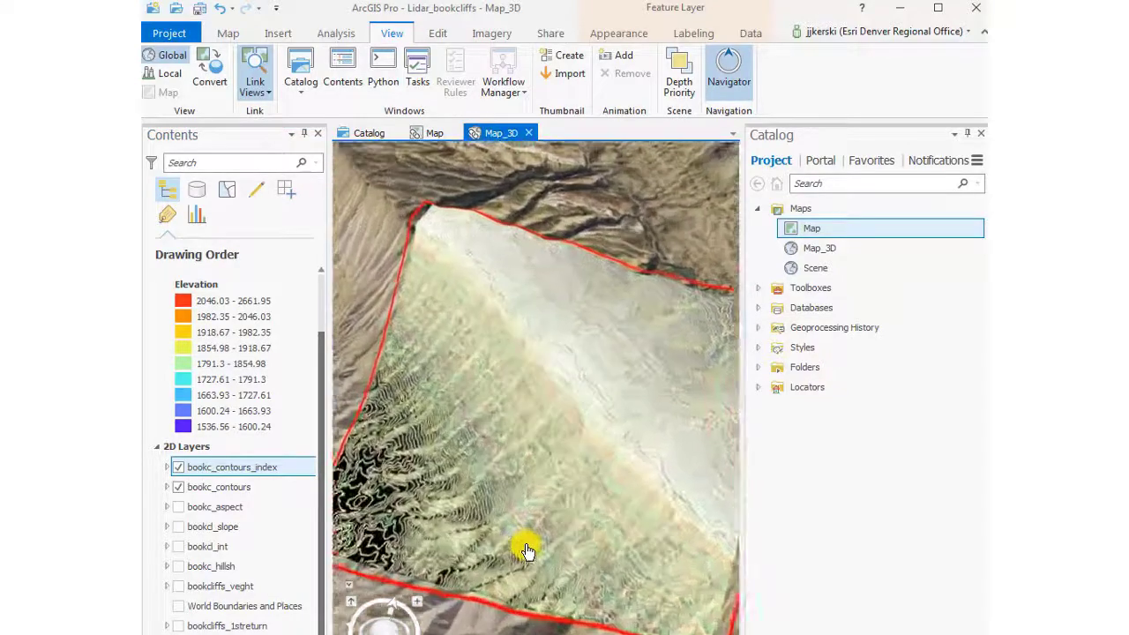
scroll(575, 527, "down", 2)
scroll(573, 526, "down", 2)
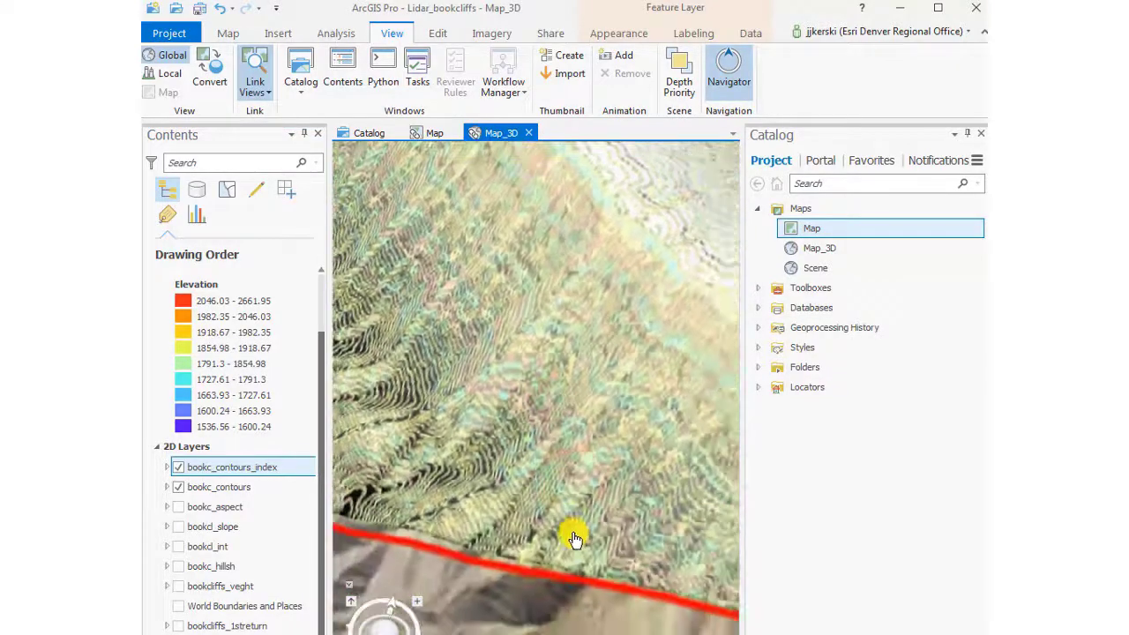
scroll(565, 527, "down", 2)
scroll(556, 528, "down", 2)
scroll(554, 528, "down", 3)
scroll(541, 453, "down", 1)
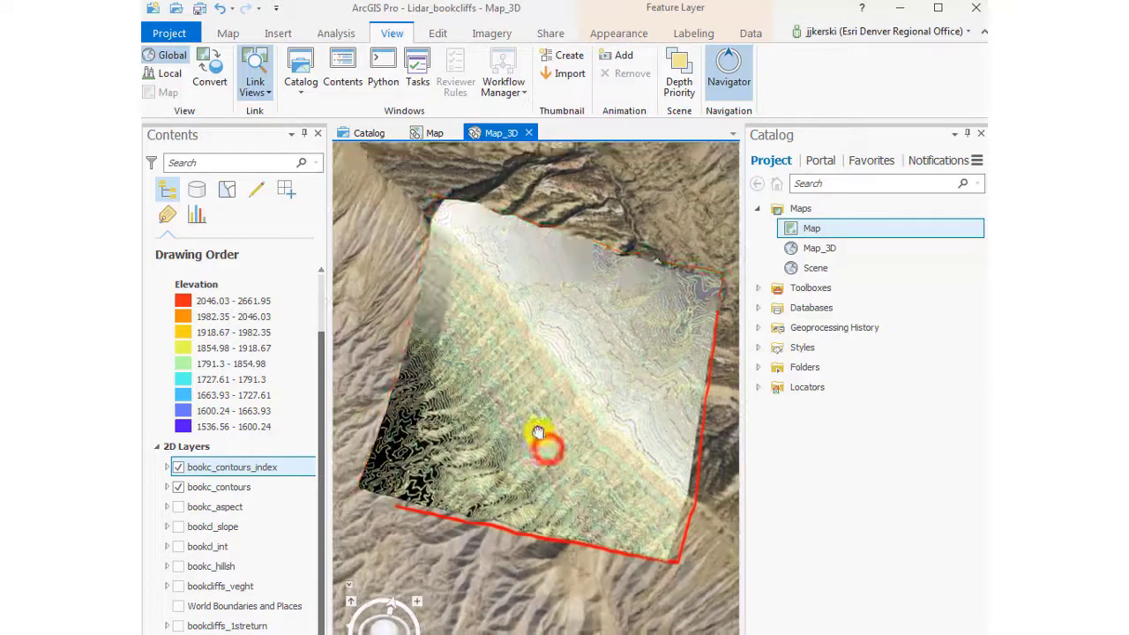
Tilt to an oblique view framing the contours and turn on bookc_aspect
left_click_drag(388, 629, 380, 538)
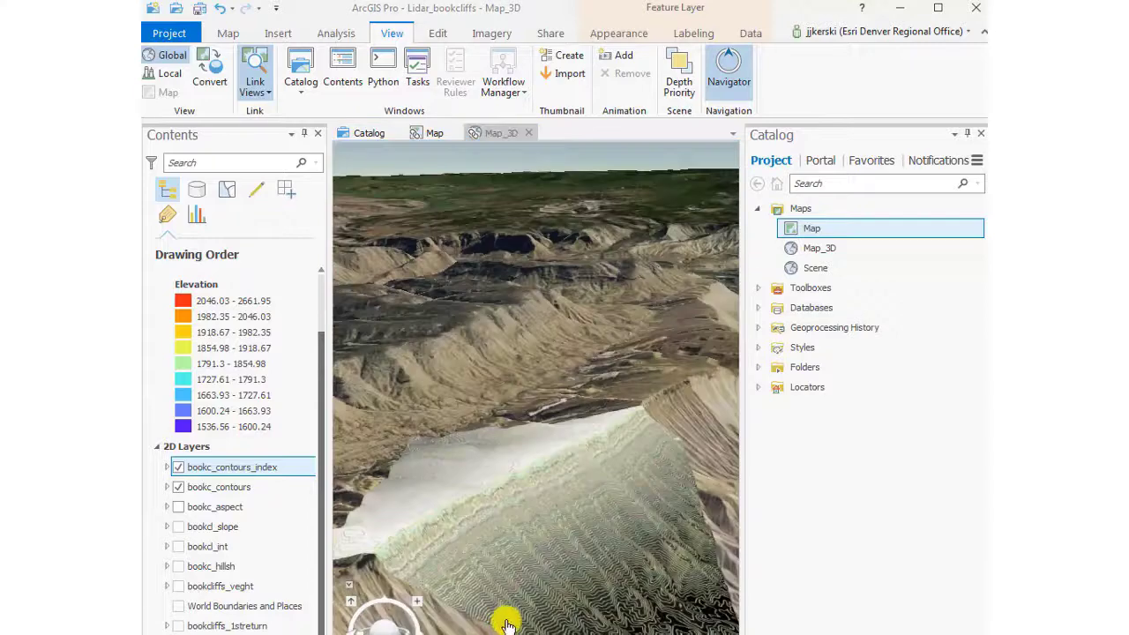
mouse_move(508, 625)
left_mouse_down()
mouse_move(468, 549)
mouse_move(486, 559)
left_mouse_up()
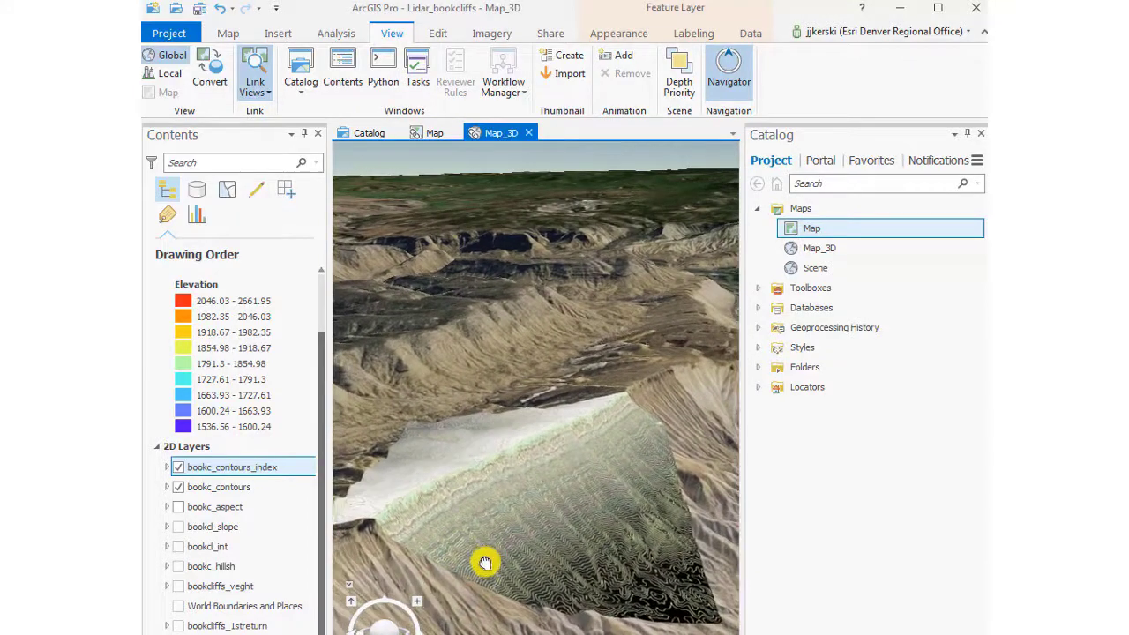
left_click(175, 510)
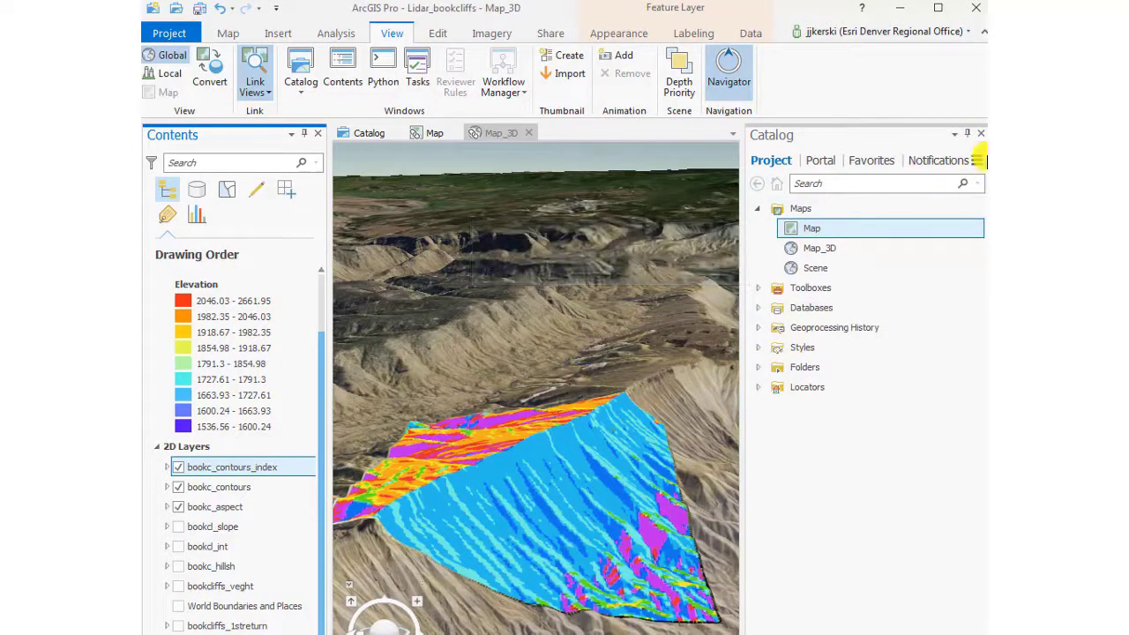
Close the Catalog pane to widen the scene and hide bookc_aspect
left_click(979, 135)
mouse_move(675, 416)
left_mouse_down()
mouse_move(675, 373)
mouse_move(655, 390)
left_mouse_up()
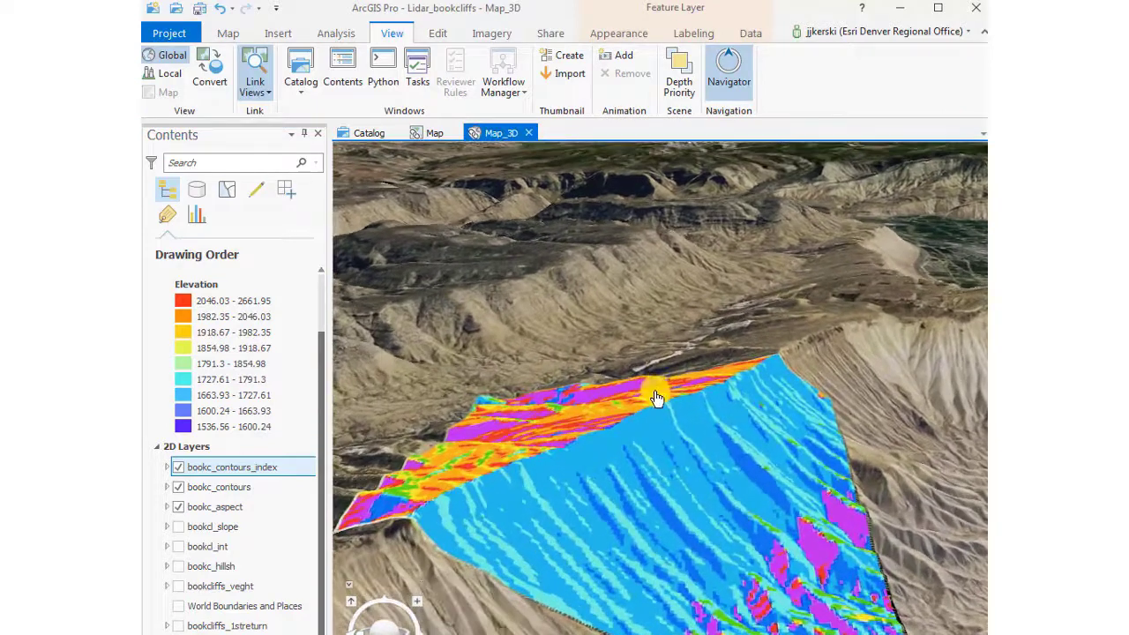
left_click(178, 507)
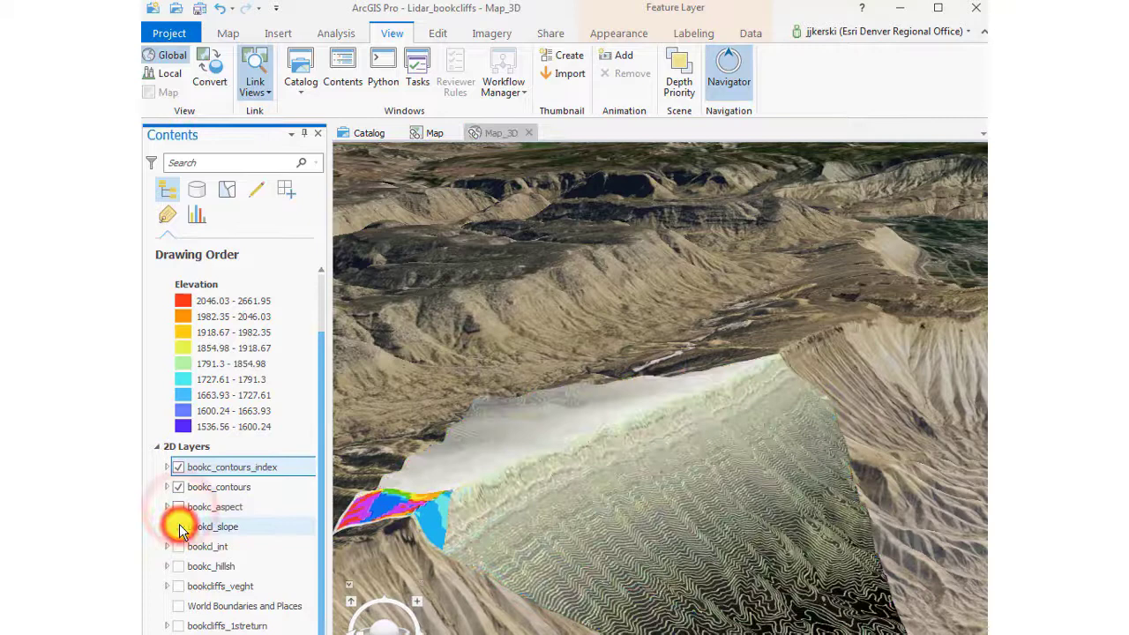
Preview the bookcl_slope and bookc_hillsh layers, leaving both turned off
left_click(179, 527)
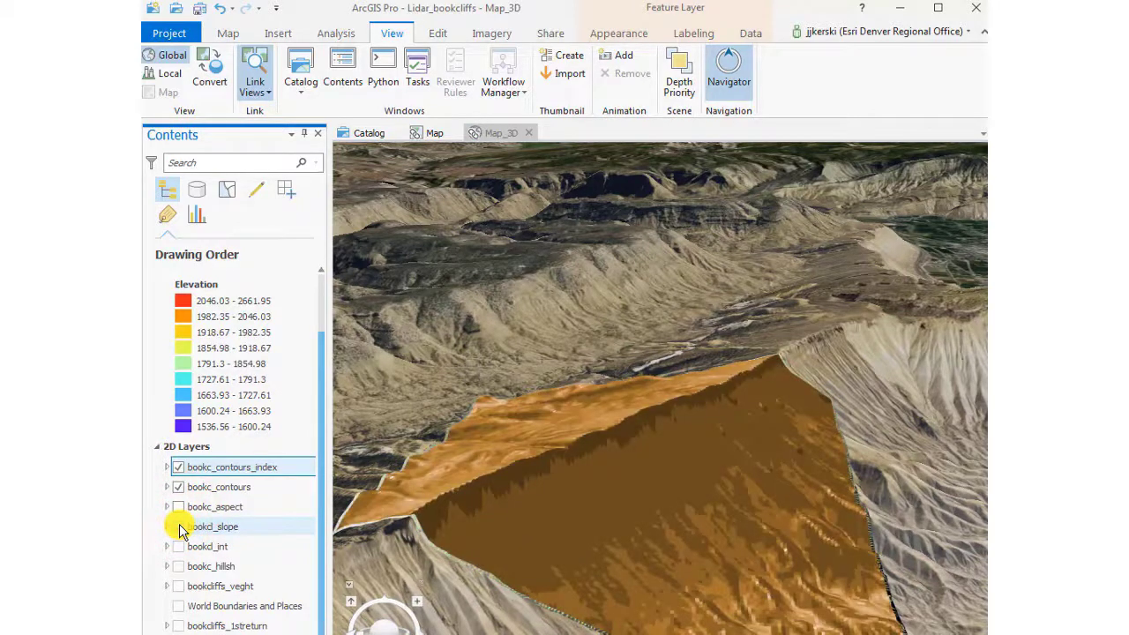
left_click(179, 527)
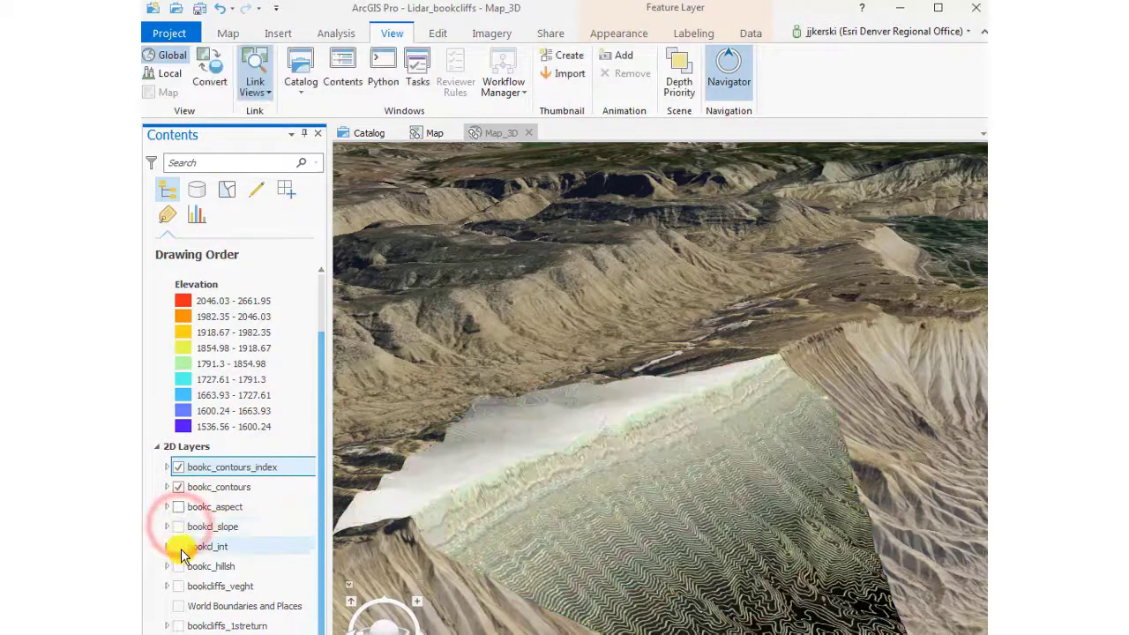
left_click(177, 566)
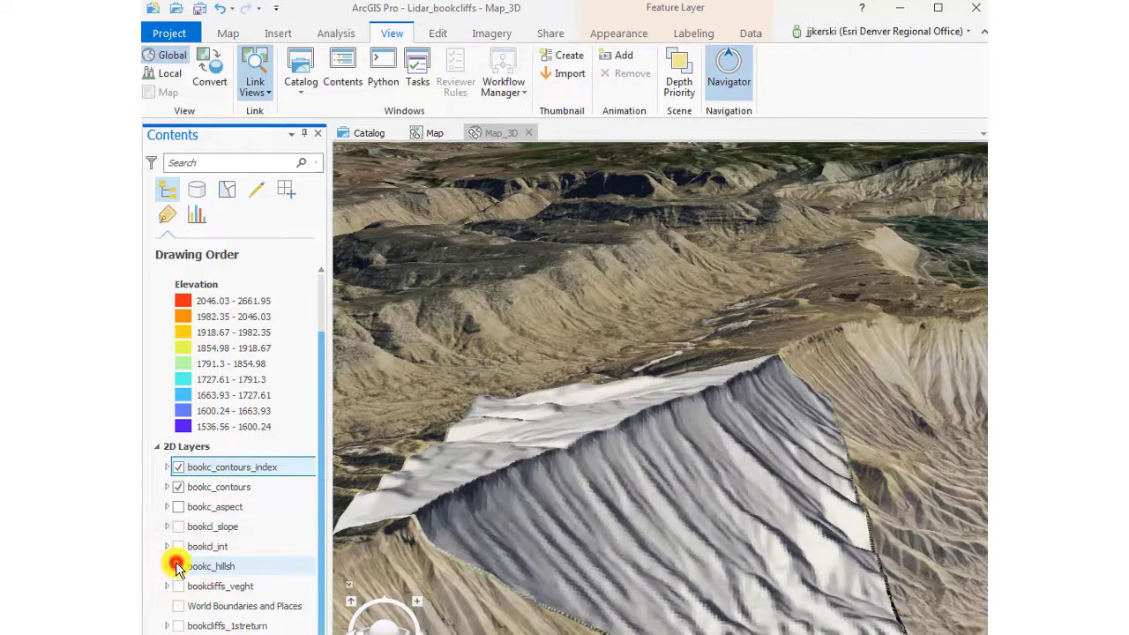
left_click(177, 566)
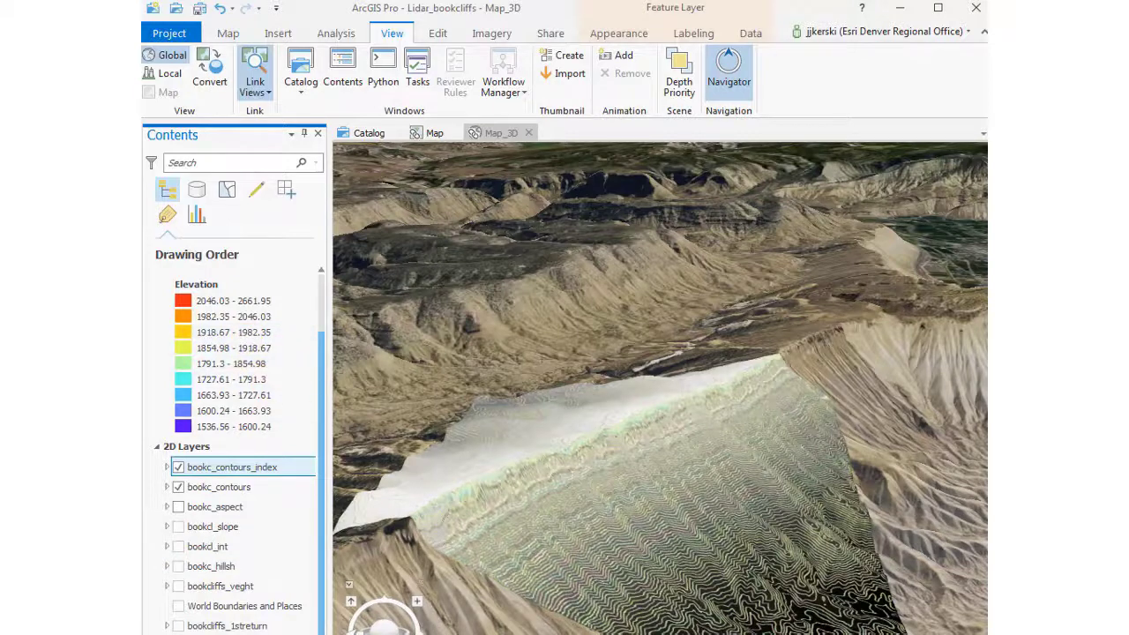
Switch the scene's basemap to Topographic from the Map tab's Basemap gallery
left_click(233, 34)
left_click(382, 71)
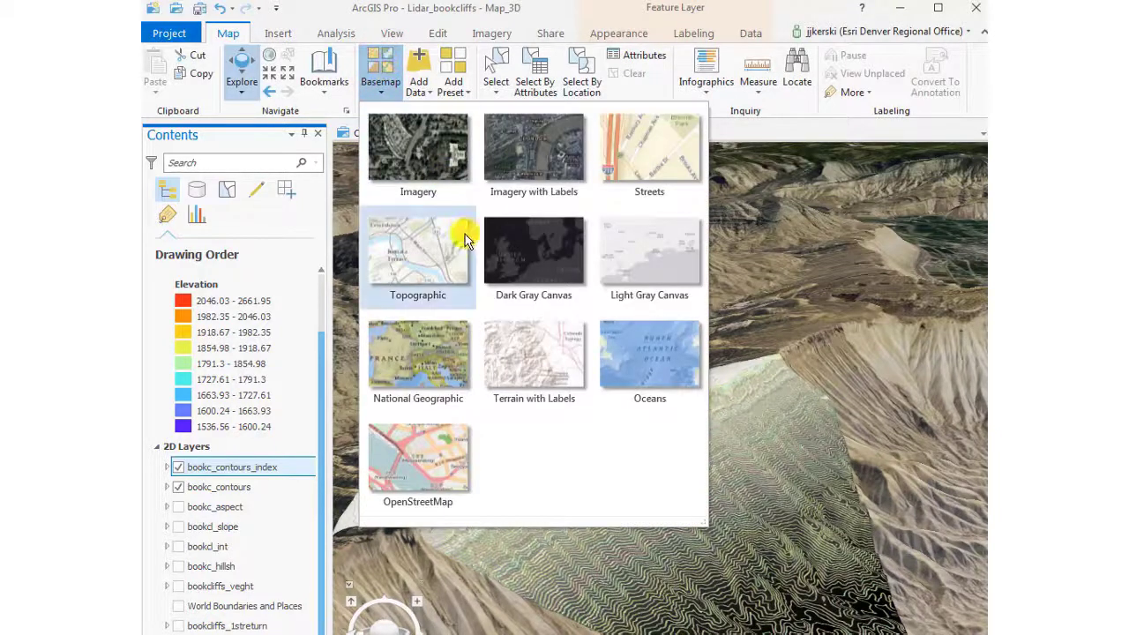
left_click(428, 278)
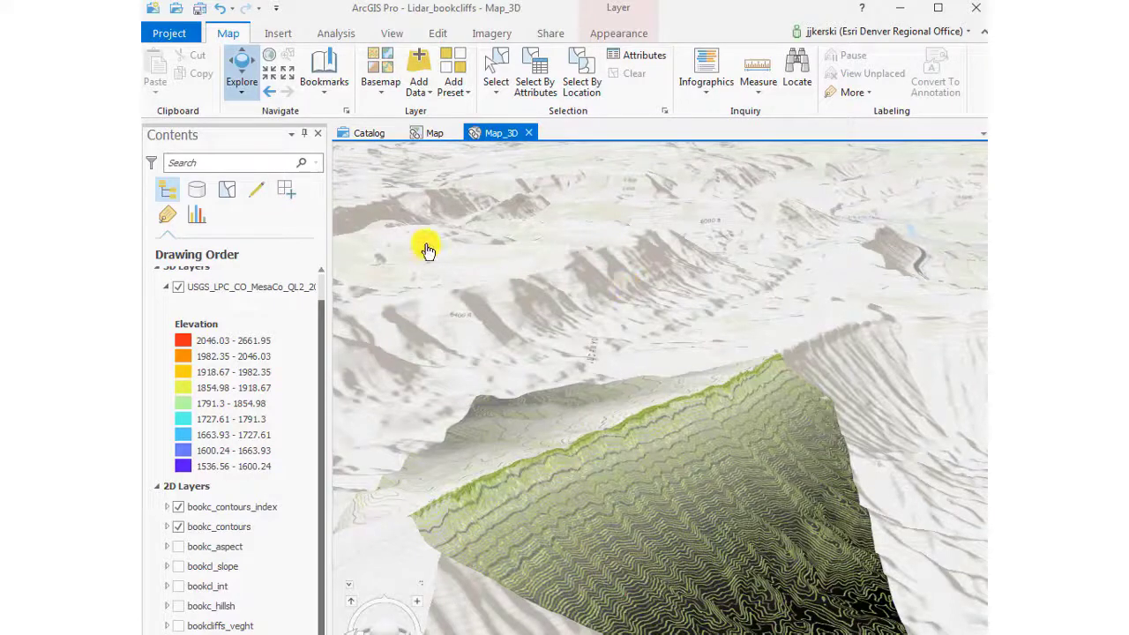
left_click(371, 100)
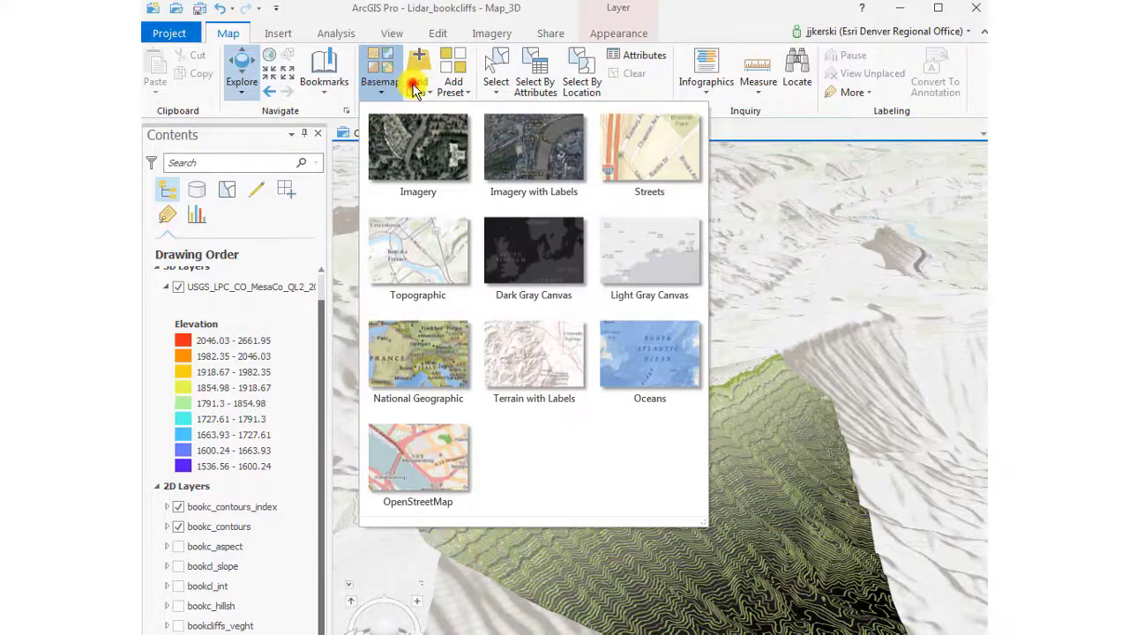
Search All Portal in Add Data and add the first USA Topo Maps result to the scene
left_click(415, 88)
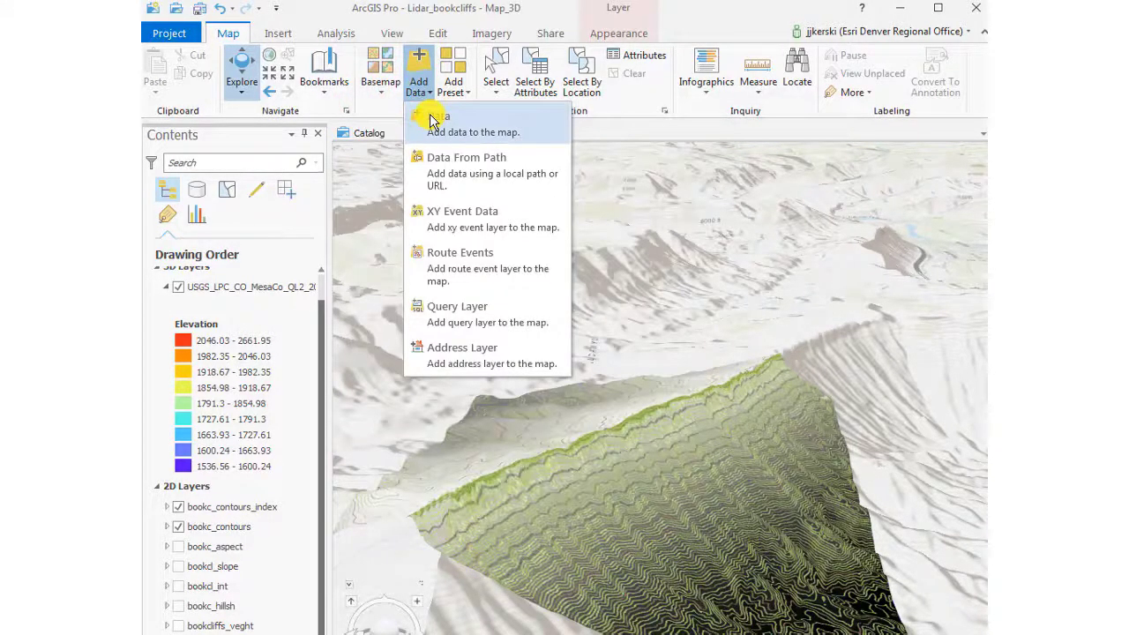
left_click(432, 121)
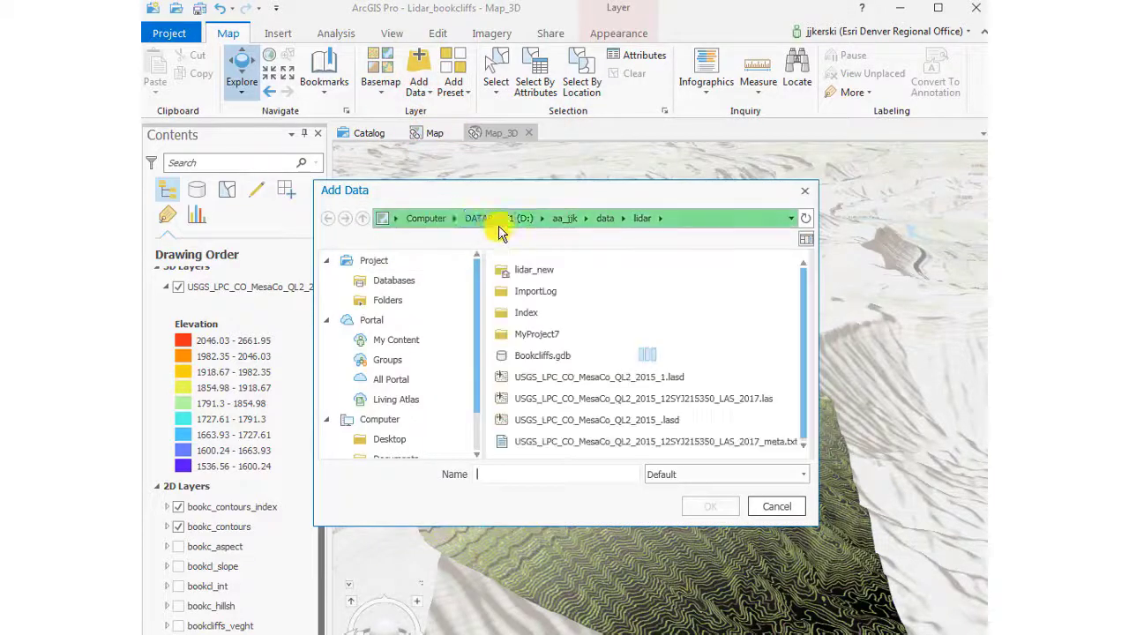
left_click(389, 379)
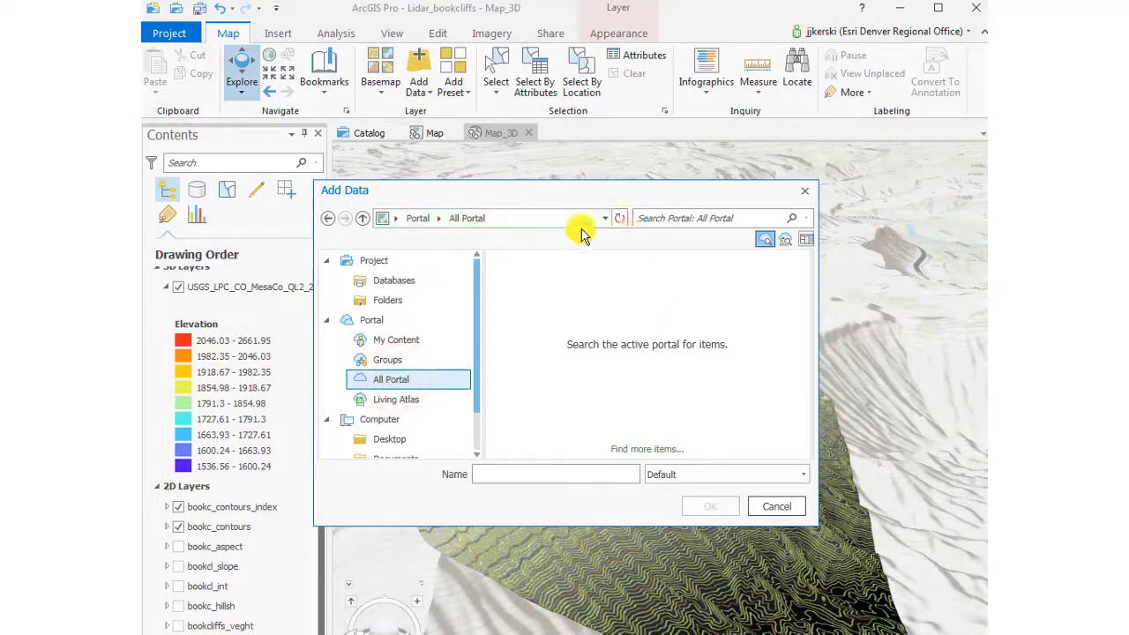
left_click(675, 221)
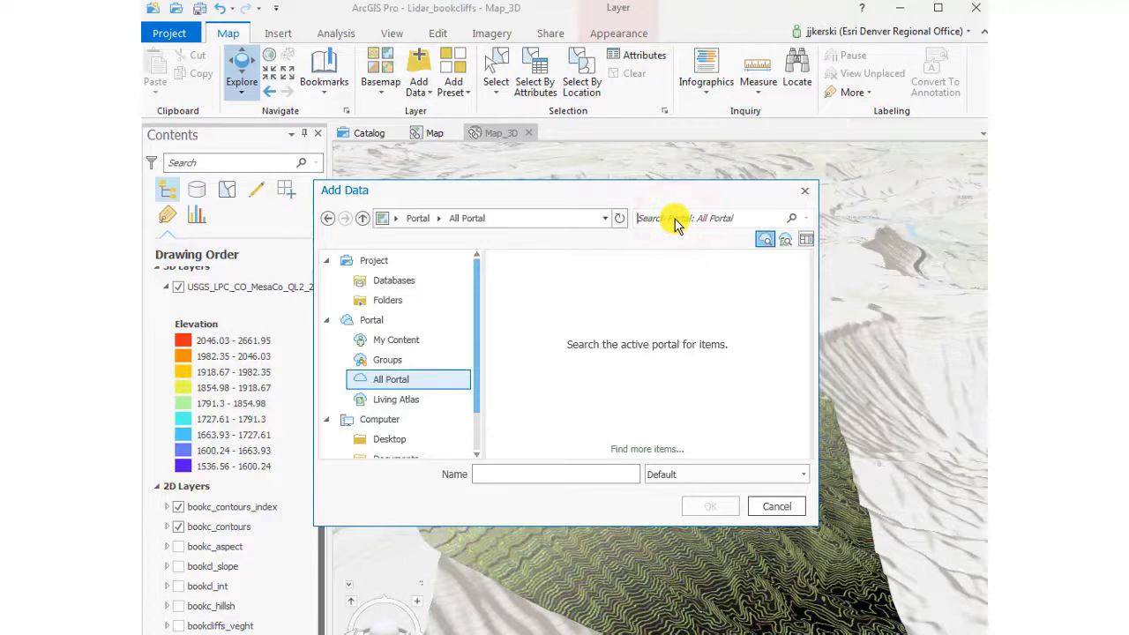
type("usa to")
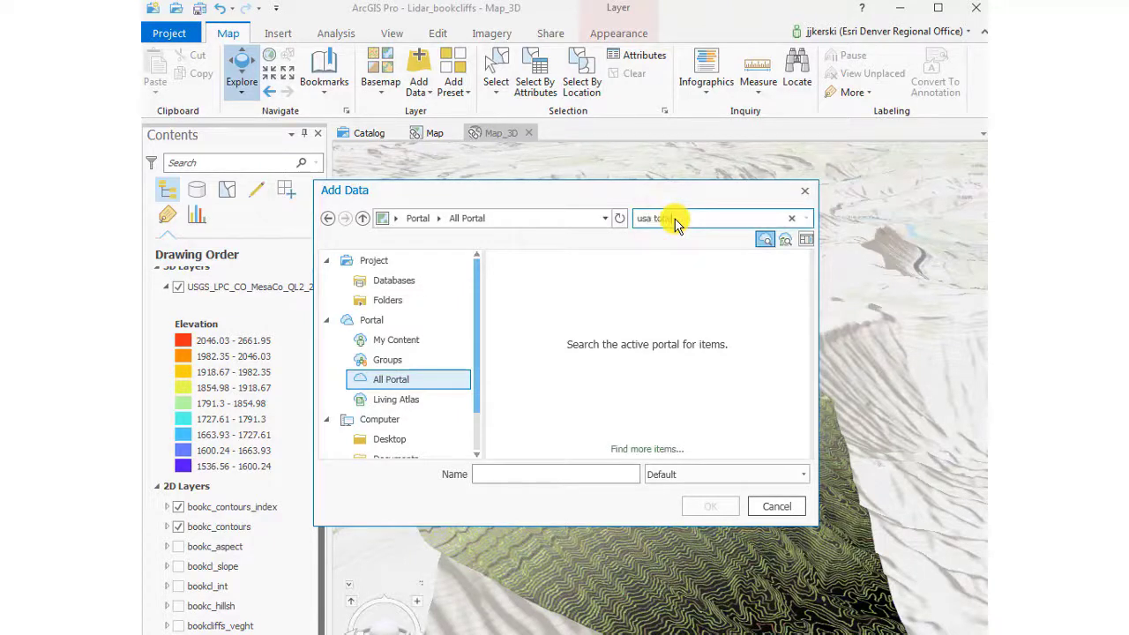
key("Return")
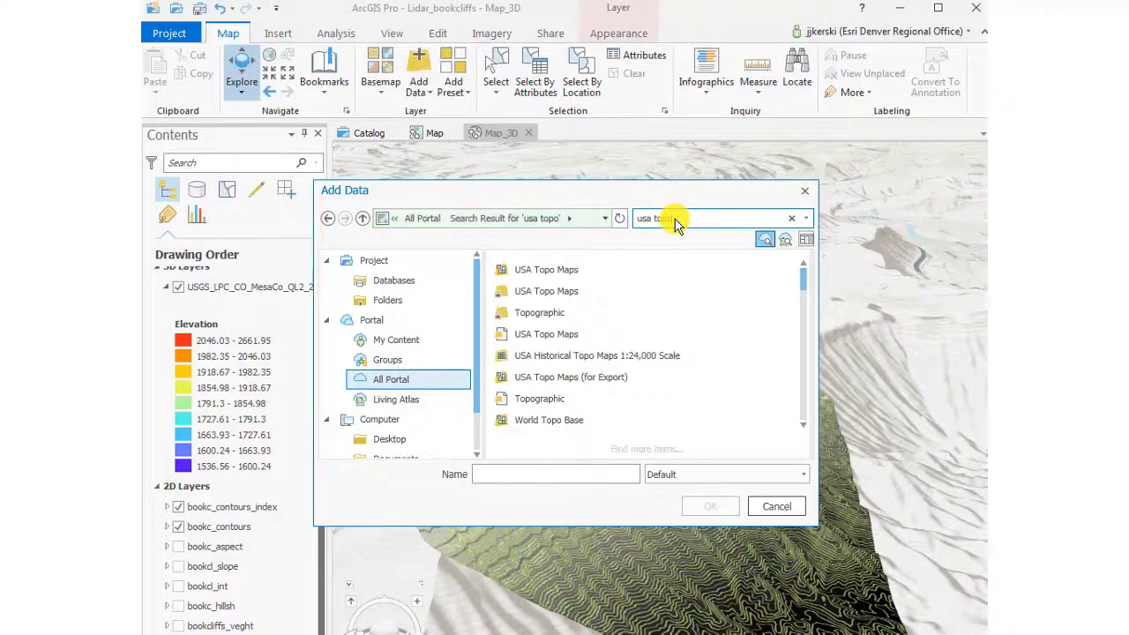
left_click(527, 278)
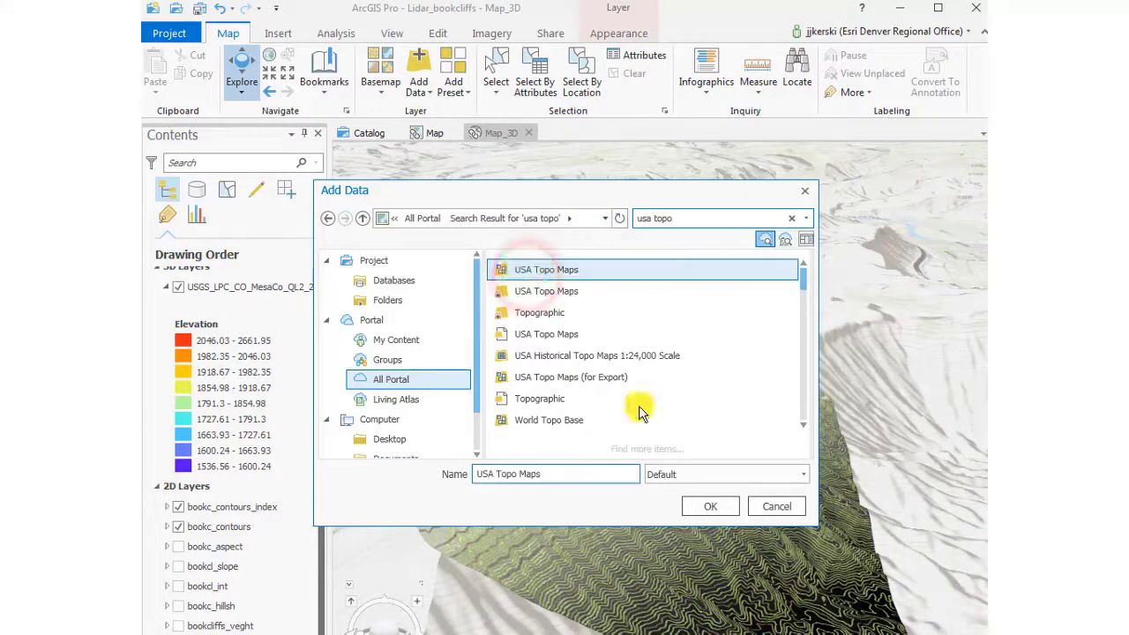
left_click(715, 513)
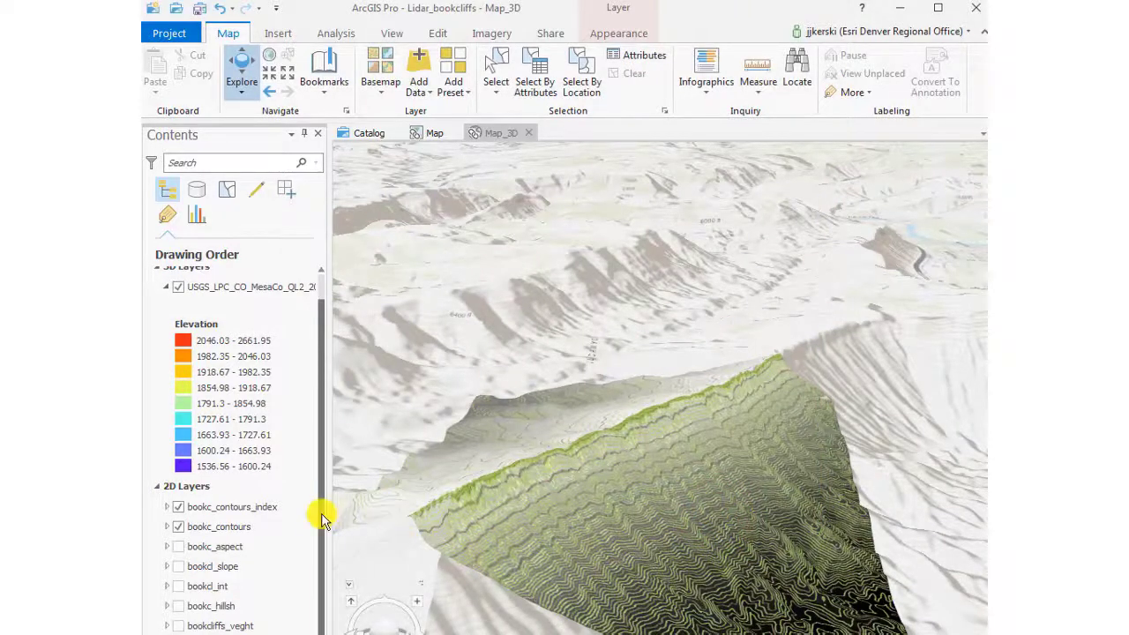
Pan, zoom and tilt across the draped topo map toward the red-outlined contour patch near Moulton Valley
left_click_drag(322, 518, 321, 575)
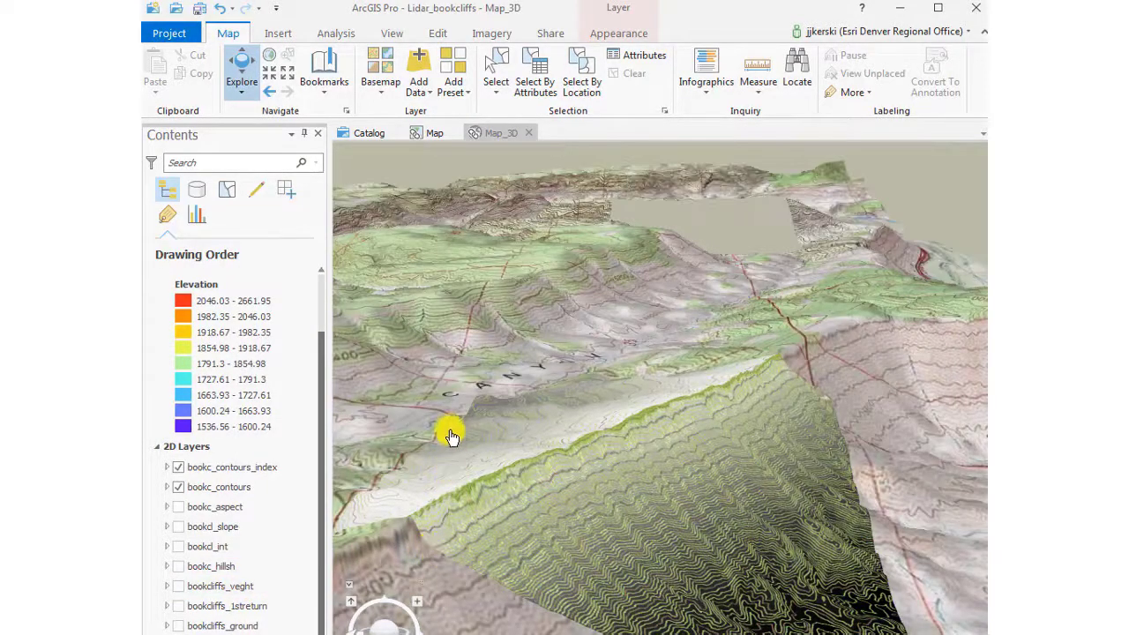
mouse_move(401, 576)
left_mouse_down()
mouse_move(500, 521)
mouse_move(607, 503)
left_mouse_up()
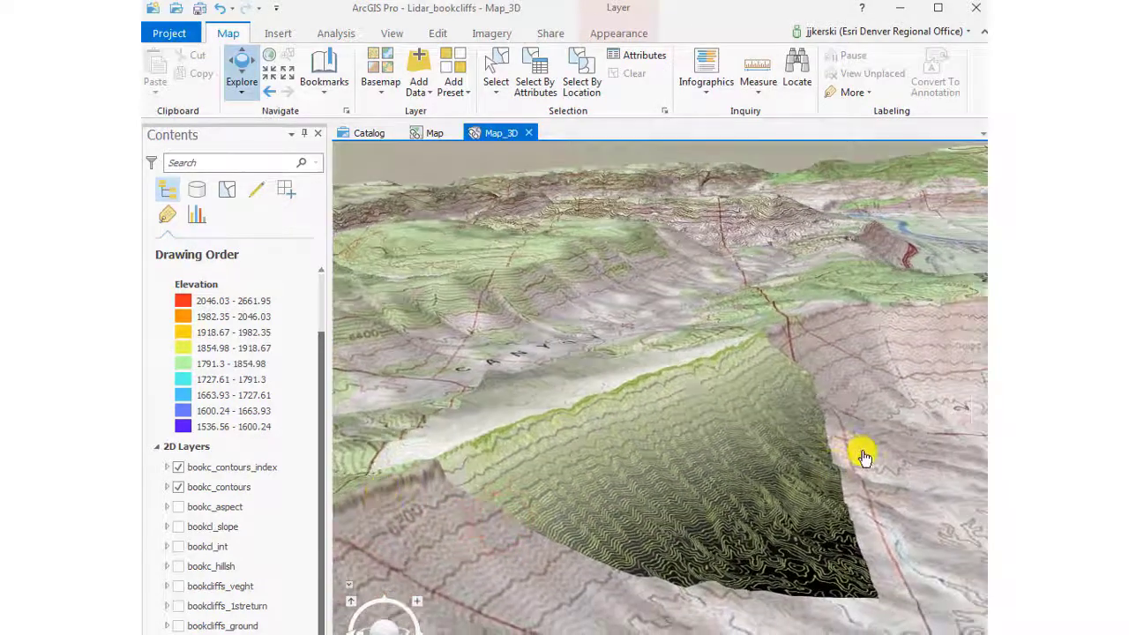
left_click_drag(864, 452, 564, 453)
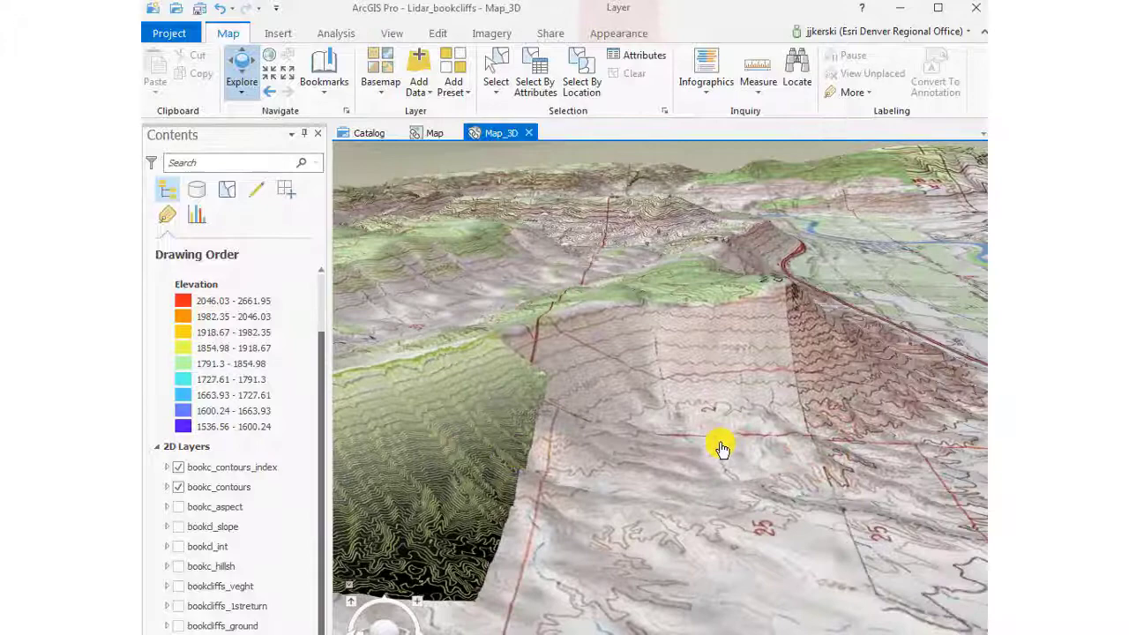
mouse_move(718, 441)
left_mouse_down()
mouse_move(657, 561)
mouse_move(726, 574)
mouse_move(864, 513)
mouse_move(801, 497)
mouse_move(913, 508)
left_mouse_up()
scroll(833, 530, "down", 3)
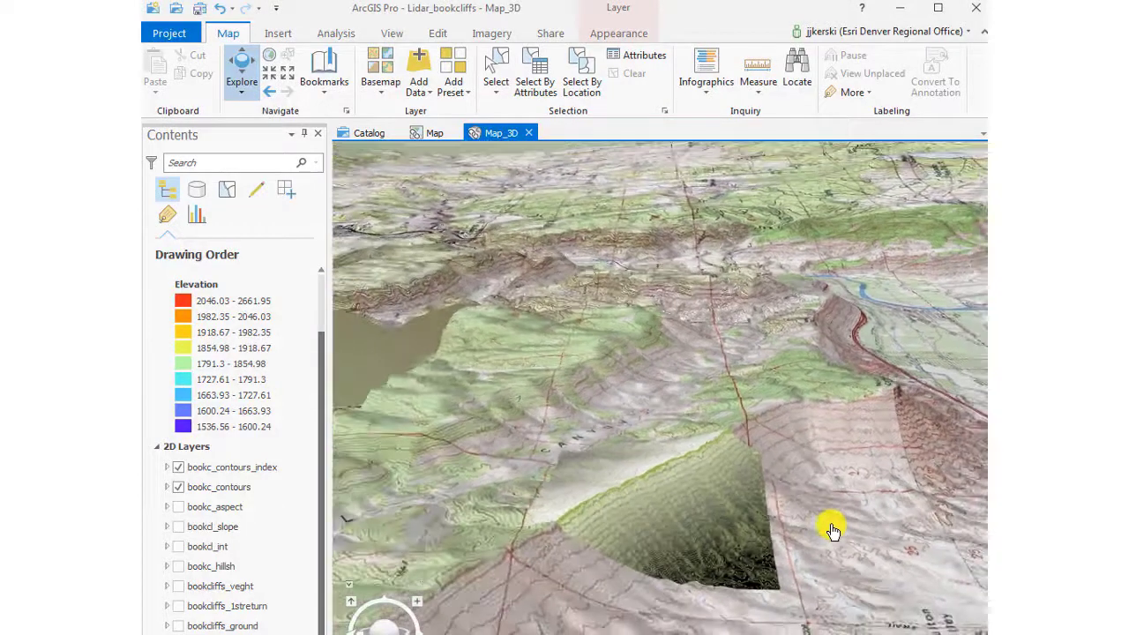
scroll(833, 530, "down", 2)
left_click_drag(837, 532, 650, 471)
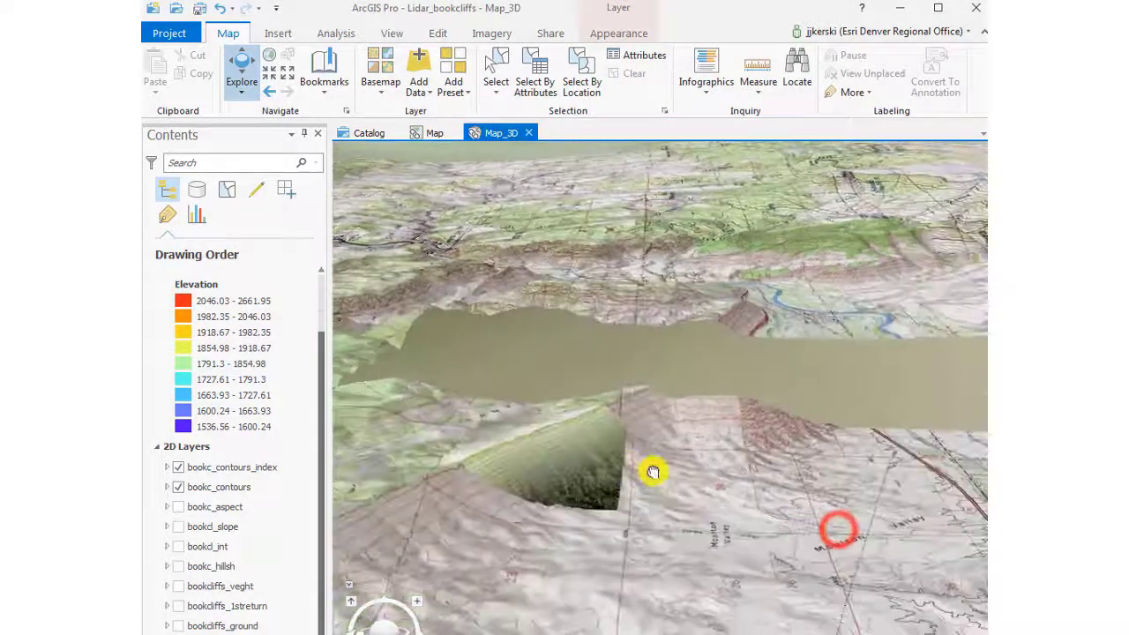
left_click_drag(803, 496, 733, 501)
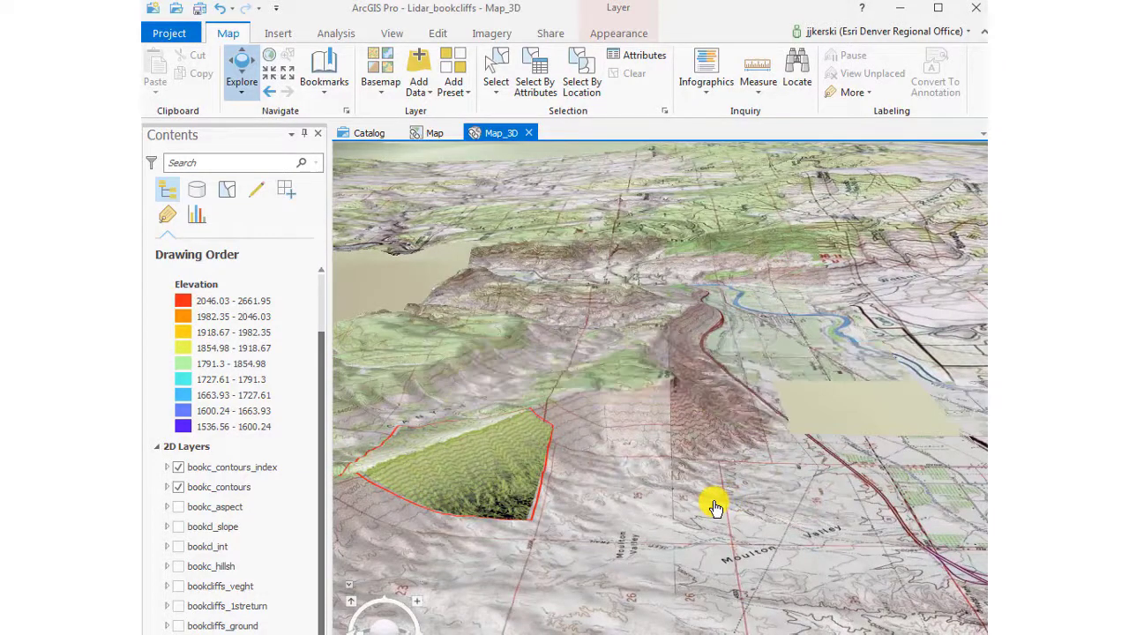
left_click_drag(690, 500, 711, 535)
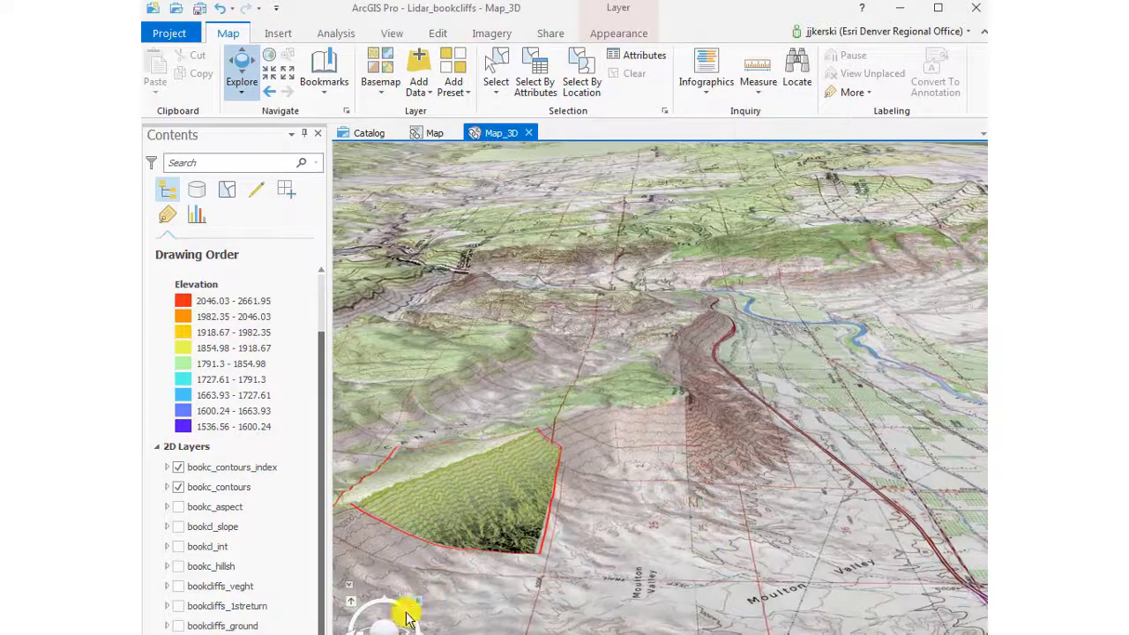
left_click_drag(390, 630, 385, 628)
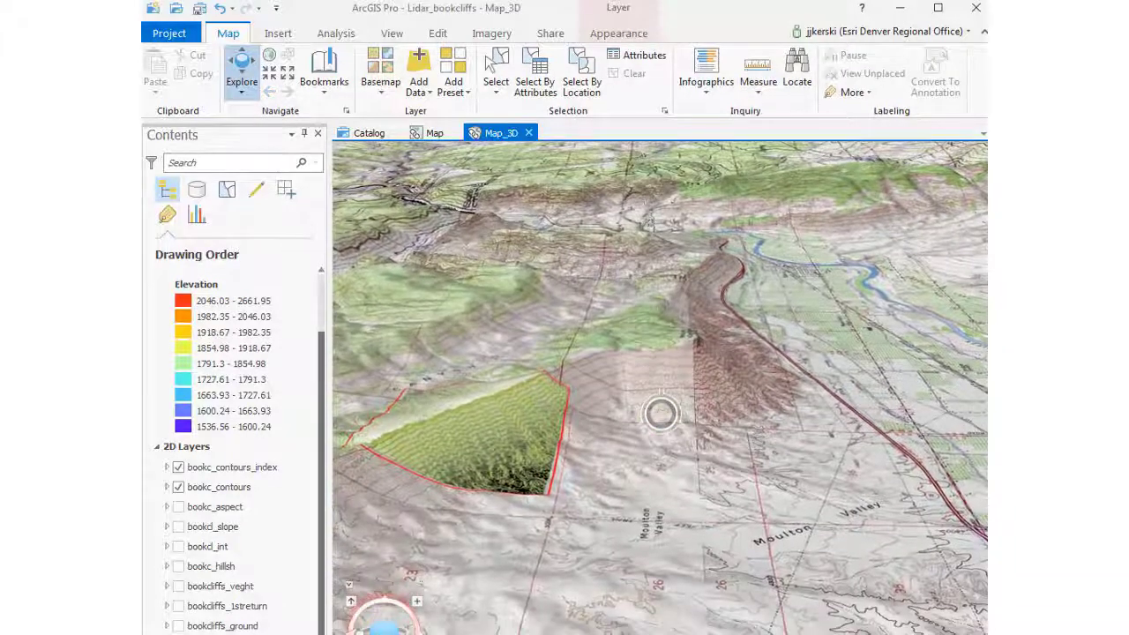
Tilt, pan and zoom out the 3D scene to bring the contour patch toward centre
left_click(350, 607)
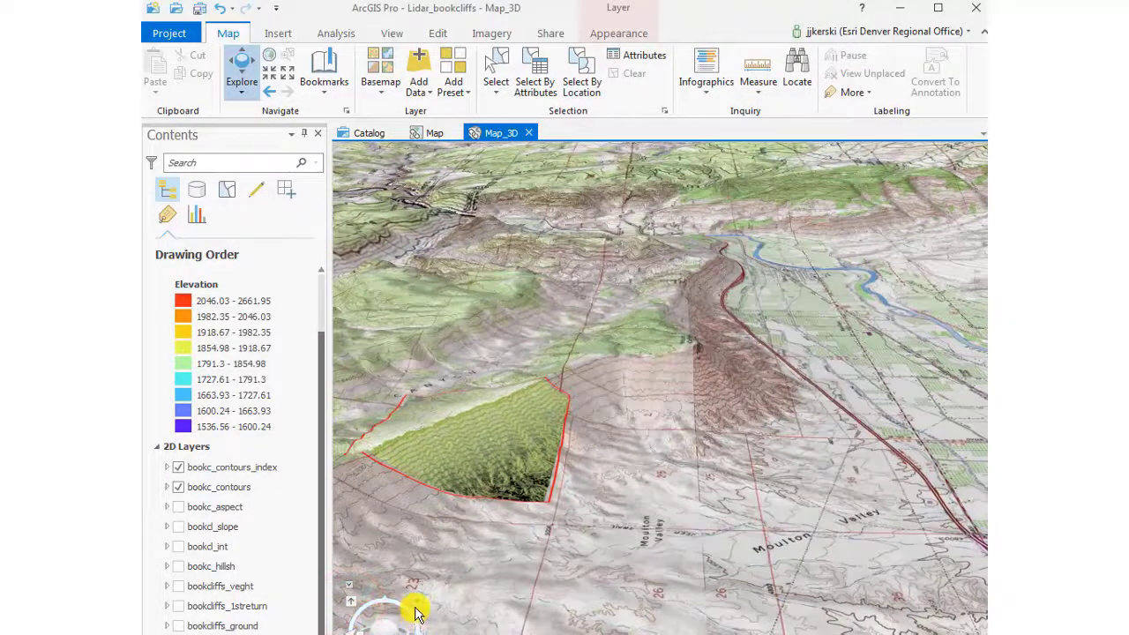
mouse_move(389, 630)
left_mouse_down()
mouse_move(403, 624)
mouse_move(391, 618)
mouse_move(386, 630)
left_mouse_up()
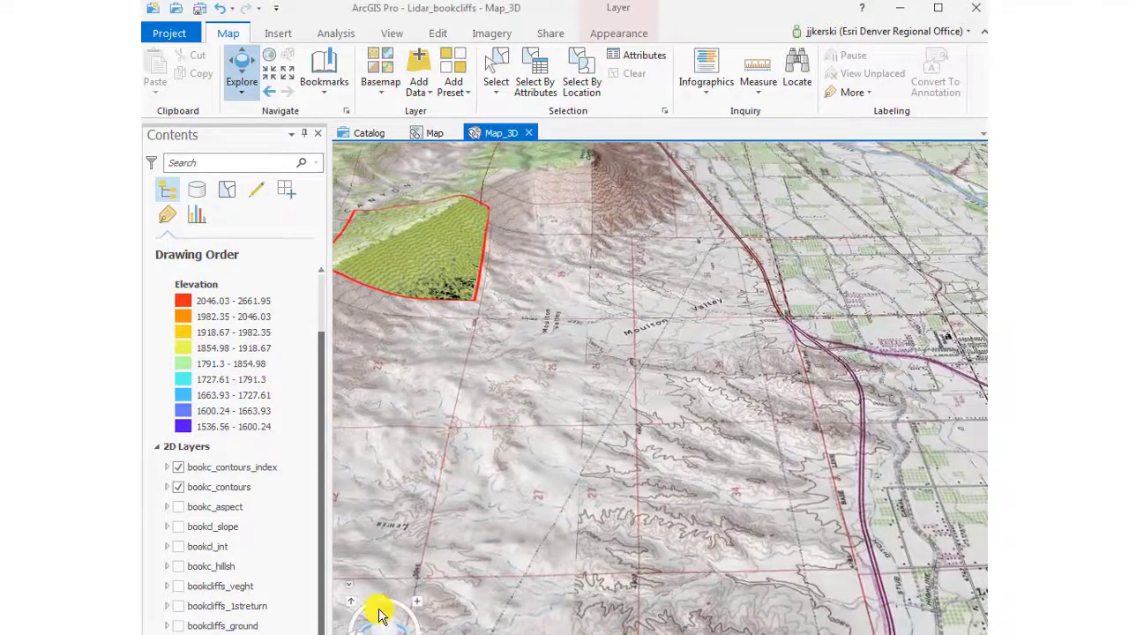
mouse_move(382, 607)
left_mouse_down()
mouse_move(369, 617)
mouse_move(386, 607)
mouse_move(422, 626)
left_mouse_up()
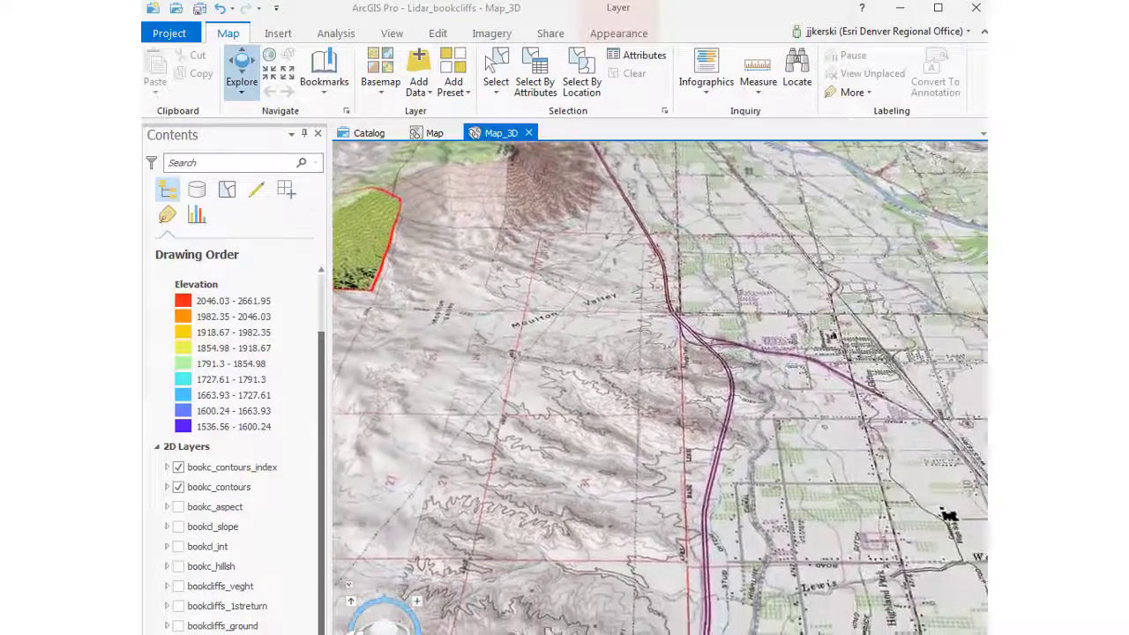
left_click_drag(945, 449, 752, 450)
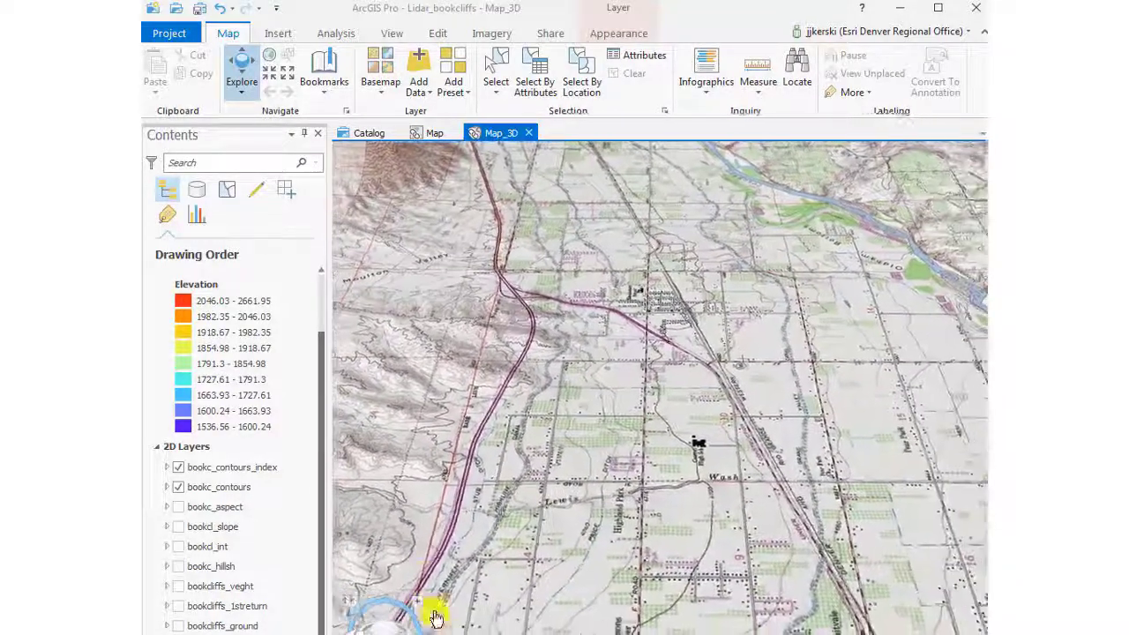
left_click_drag(435, 618, 418, 575)
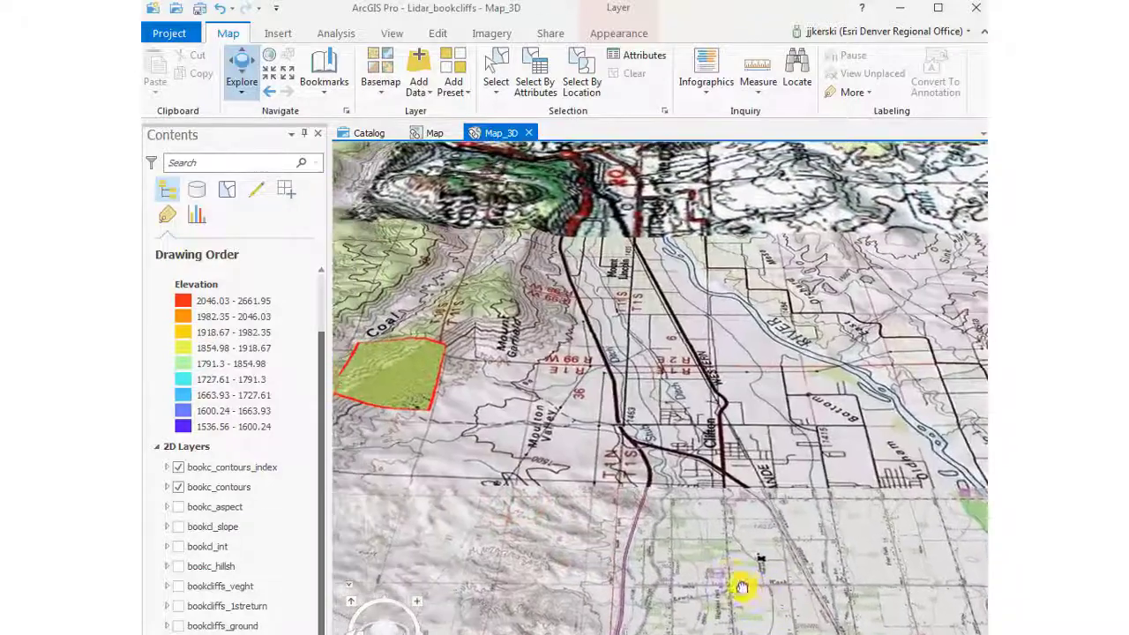
left_click_drag(593, 485, 747, 541)
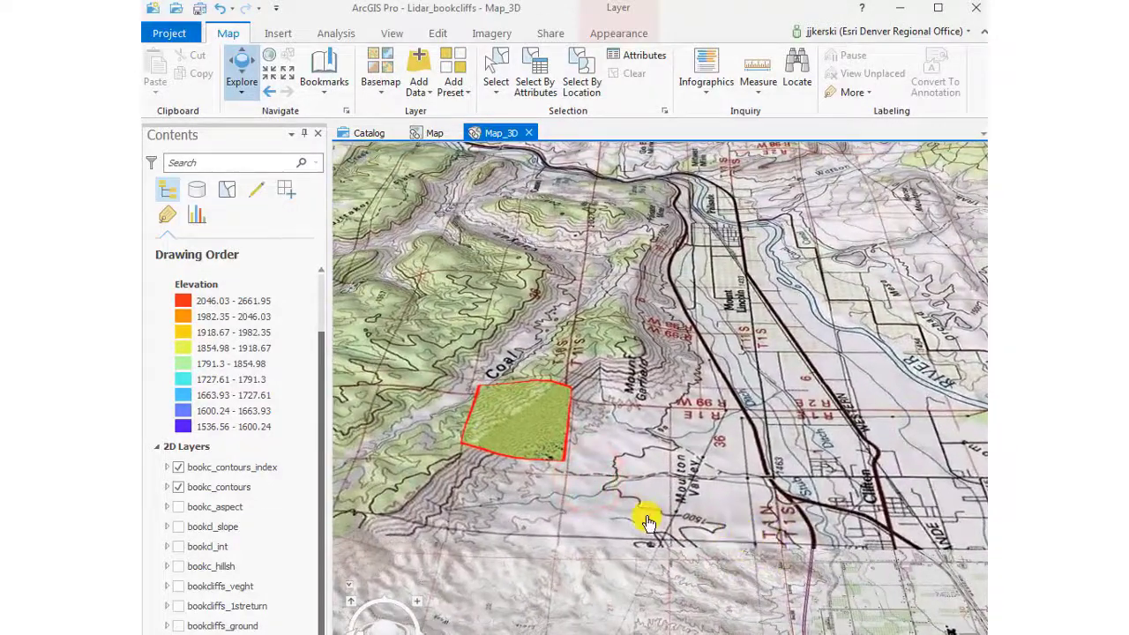
left_click_drag(648, 522, 720, 532)
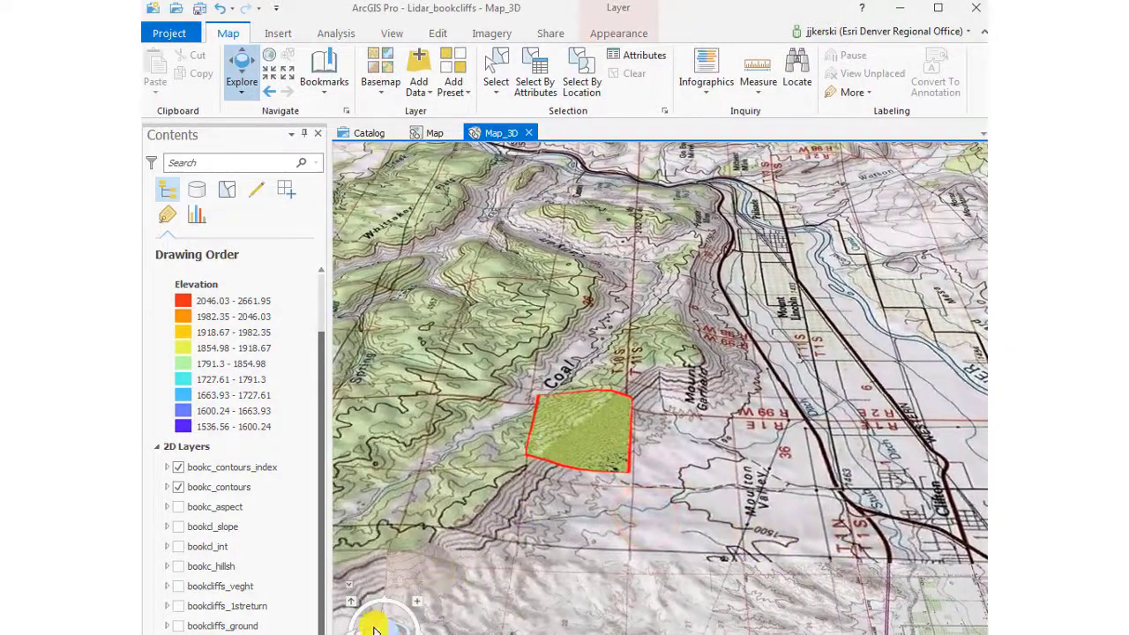
Re-angle the view over the green hills toward the horizon, then open the Add Data options
left_click_drag(370, 629, 353, 617)
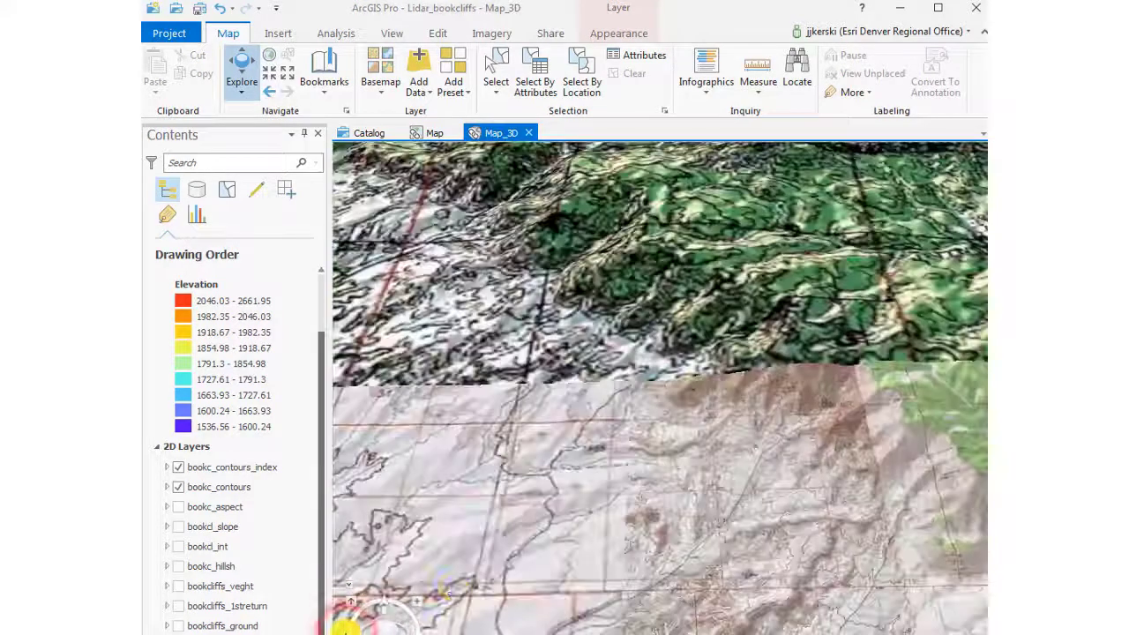
left_click_drag(750, 495, 461, 467)
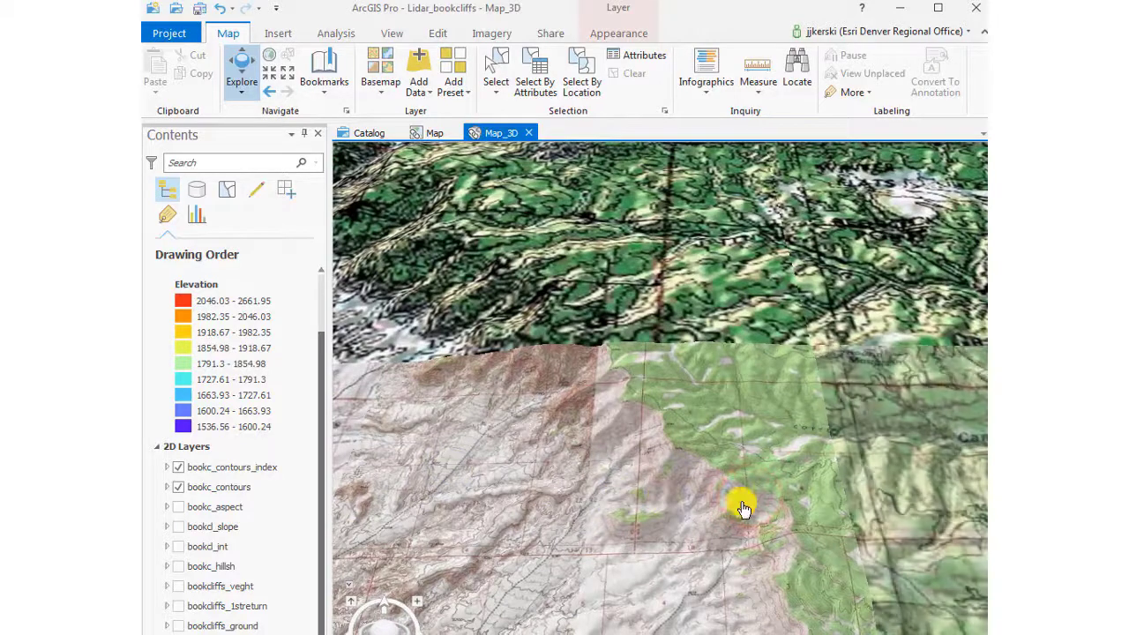
left_click_drag(744, 498, 517, 335)
left_click_drag(721, 458, 605, 361)
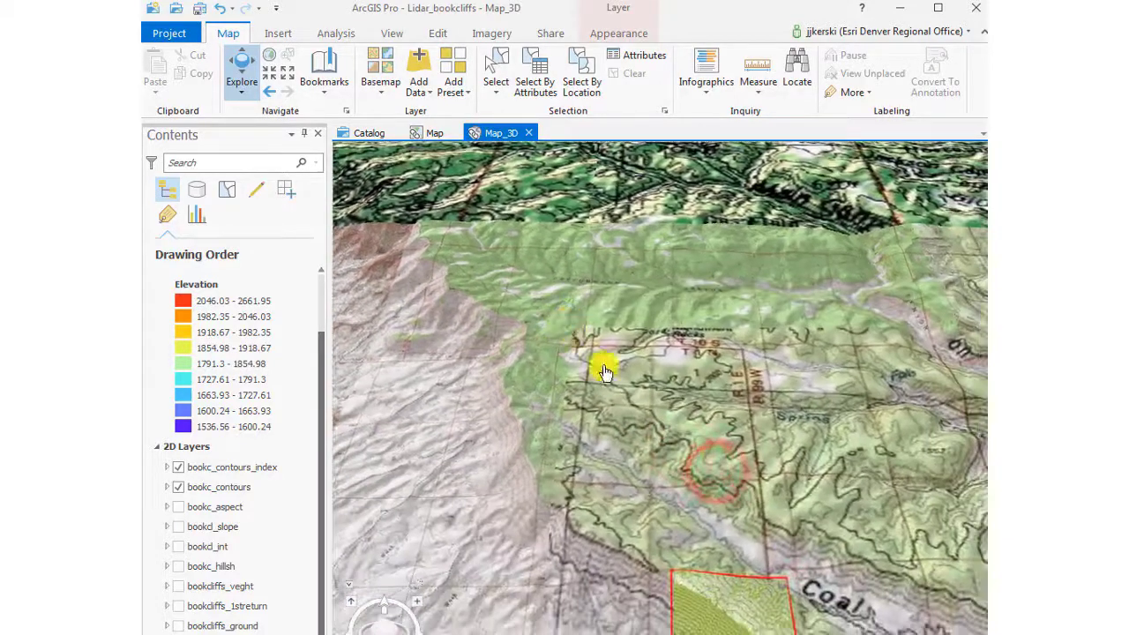
left_click_drag(721, 455, 601, 340)
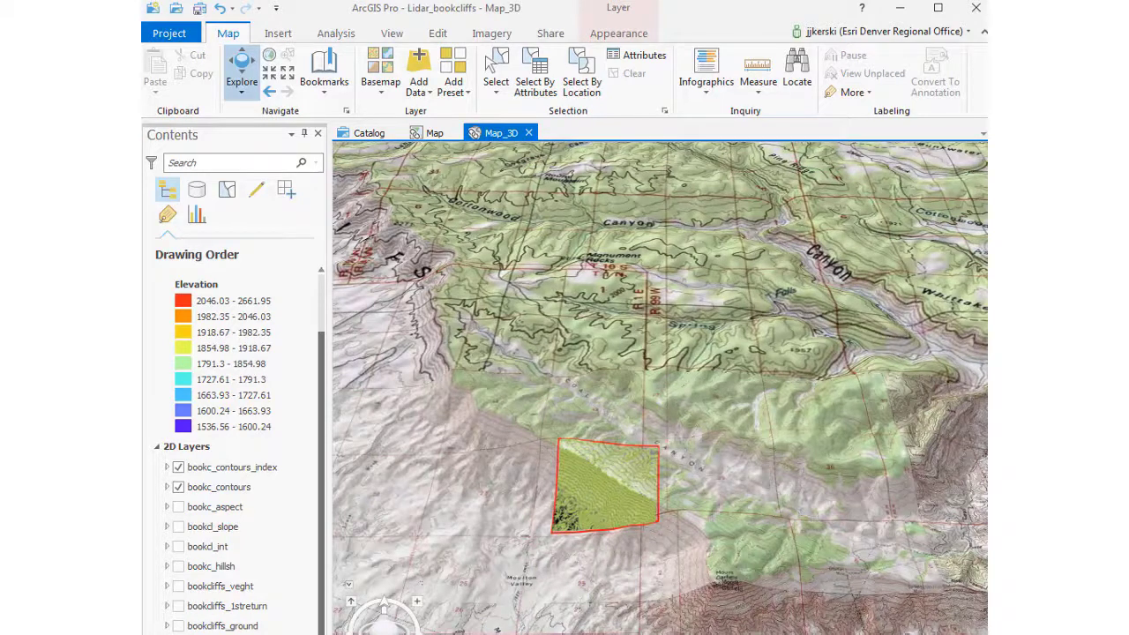
left_click(422, 97)
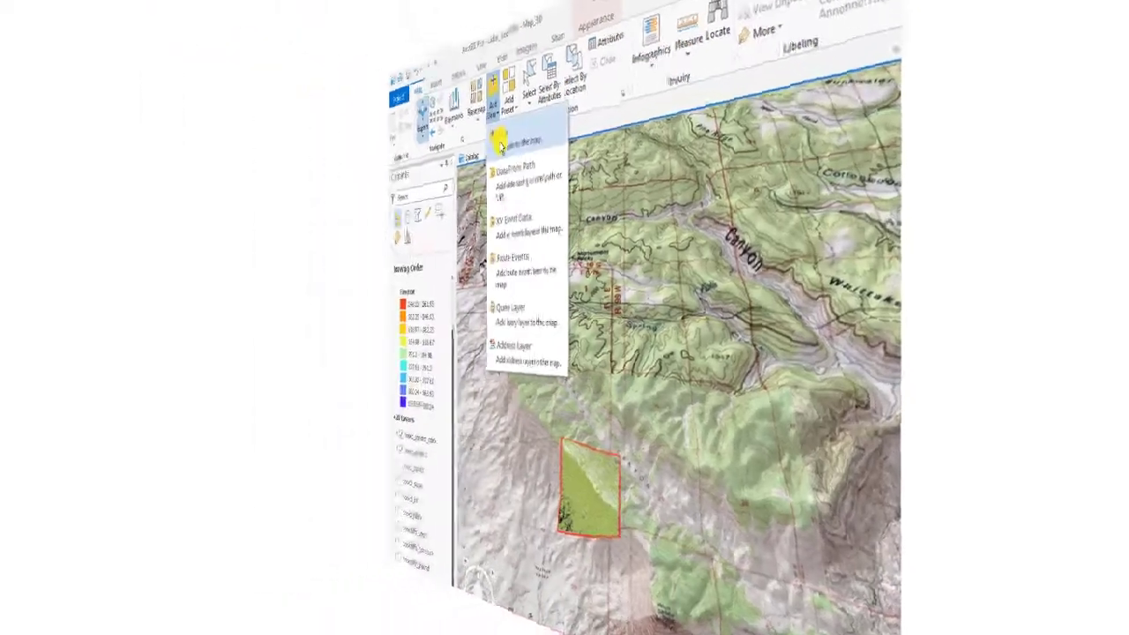